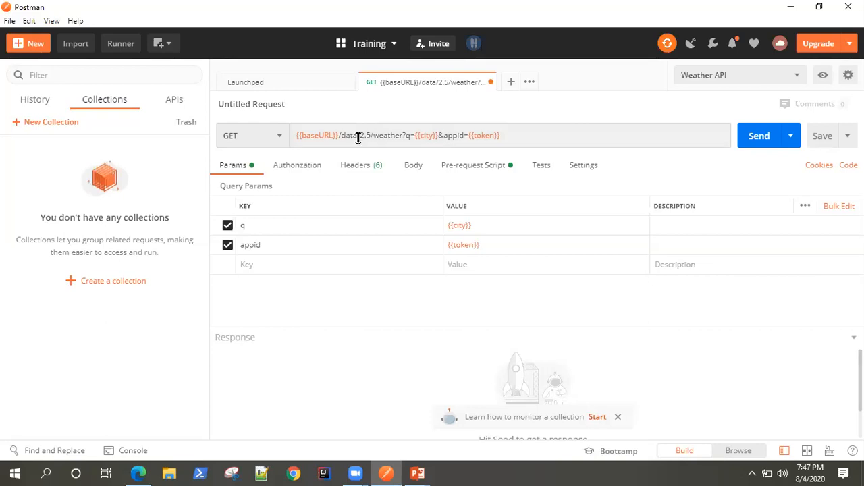
pyautogui.moveTo(515, 139); pyautogui.dragTo(295, 134)
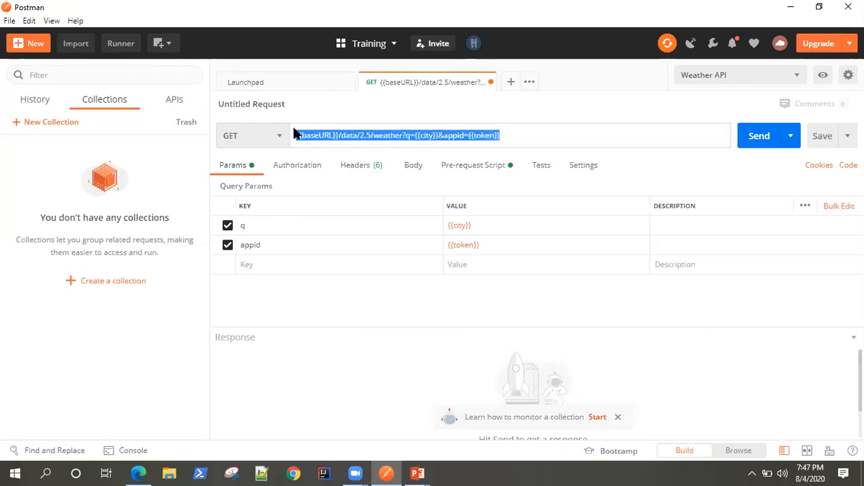
pyautogui.click(511, 136)
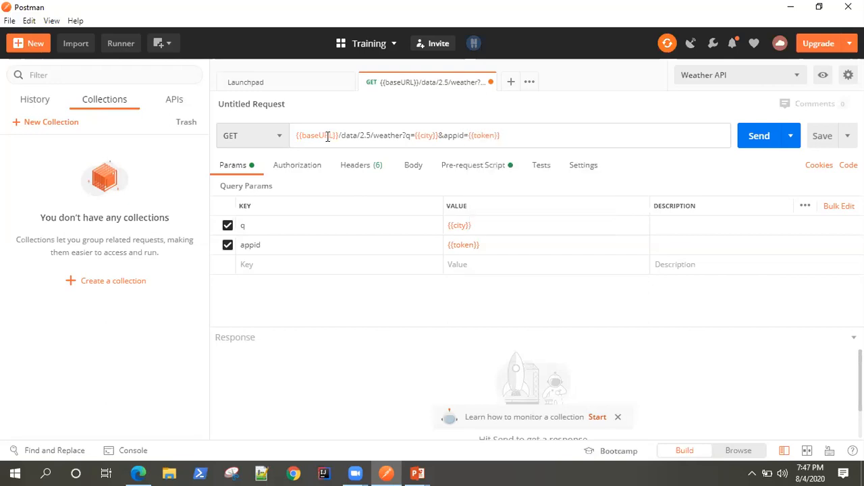
pyautogui.moveTo(312, 135)
pyautogui.click(50, 129)
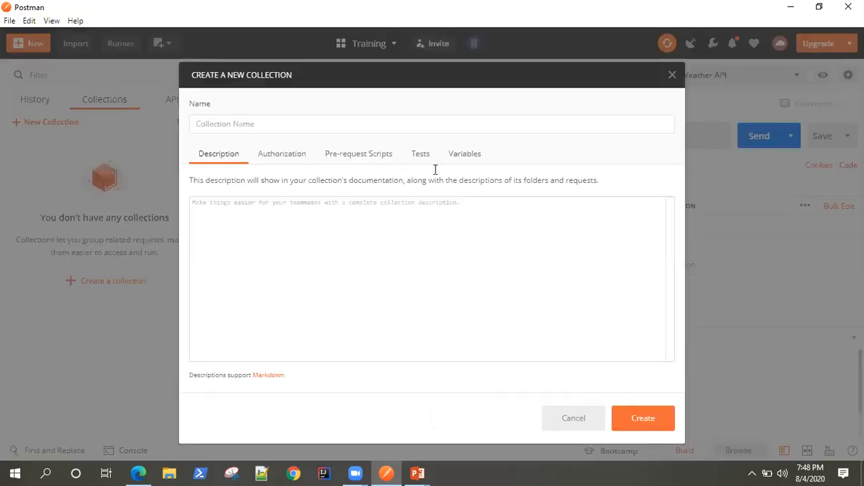
pyautogui.click(673, 75)
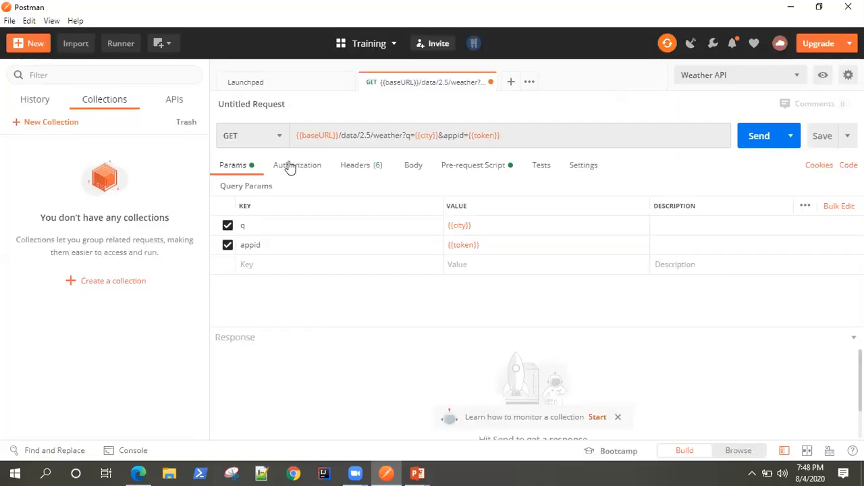
pyautogui.click(108, 282)
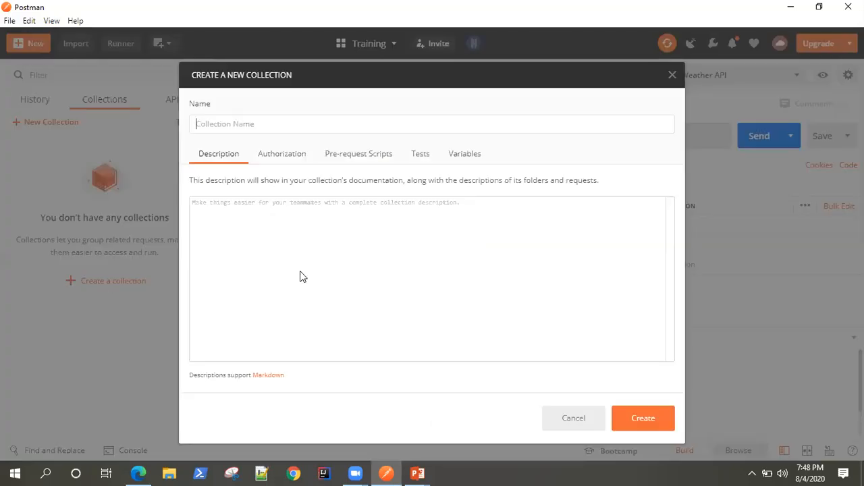
pyautogui.click(671, 75)
# Step: Create a collection named "Weather API" with the description "This is a collection for Weather API" and expand it
pyautogui.click(32, 43)
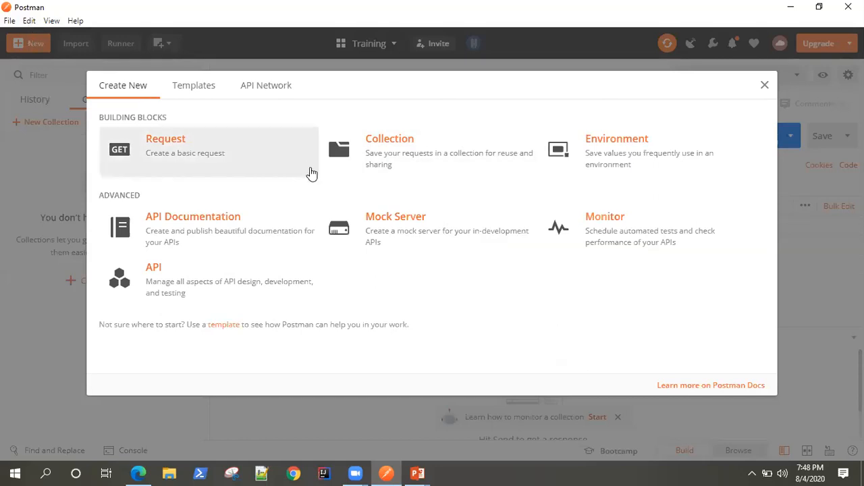
pyautogui.click(407, 164)
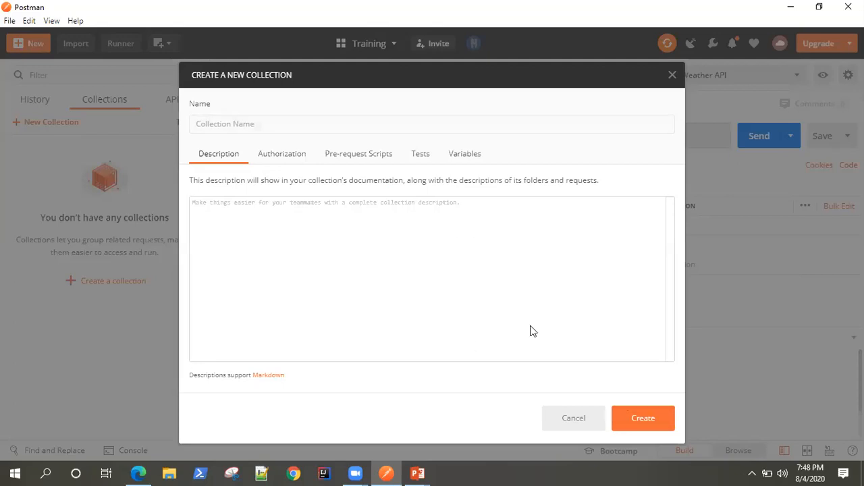
pyautogui.click(245, 126)
pyautogui.write('Weather AP')
pyautogui.write('I')
pyautogui.write('This is a')
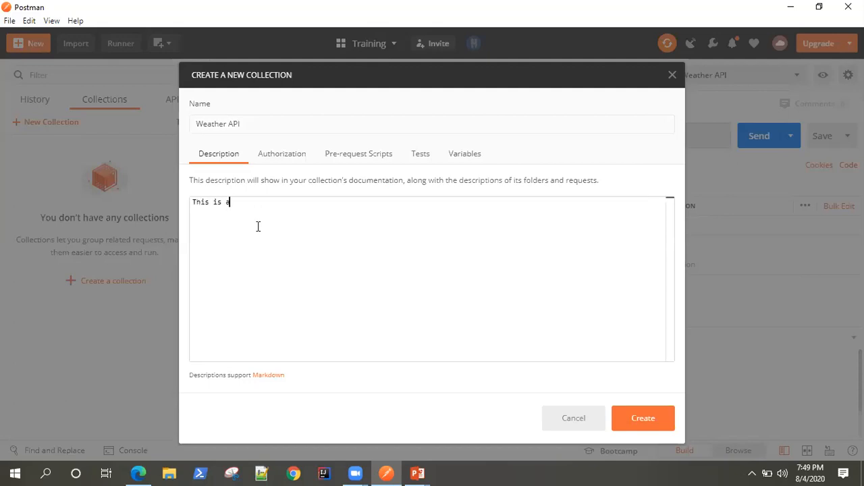
pyautogui.write(' collection for Weather API')
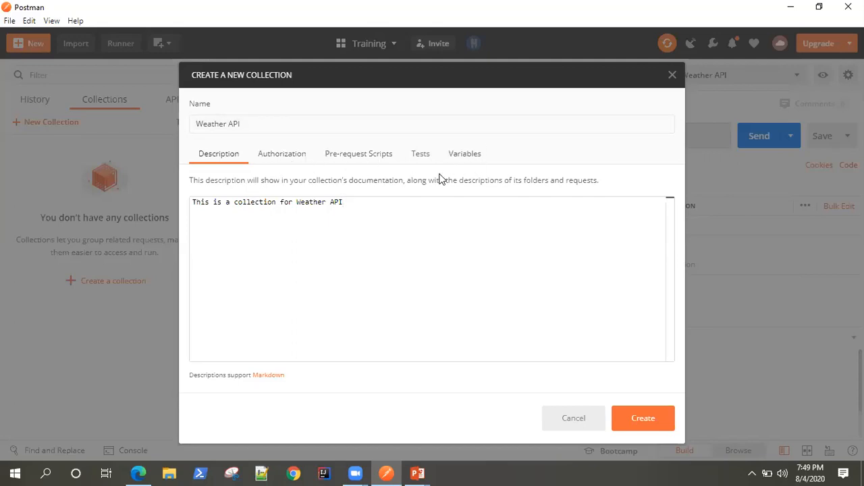
pyautogui.click(643, 418)
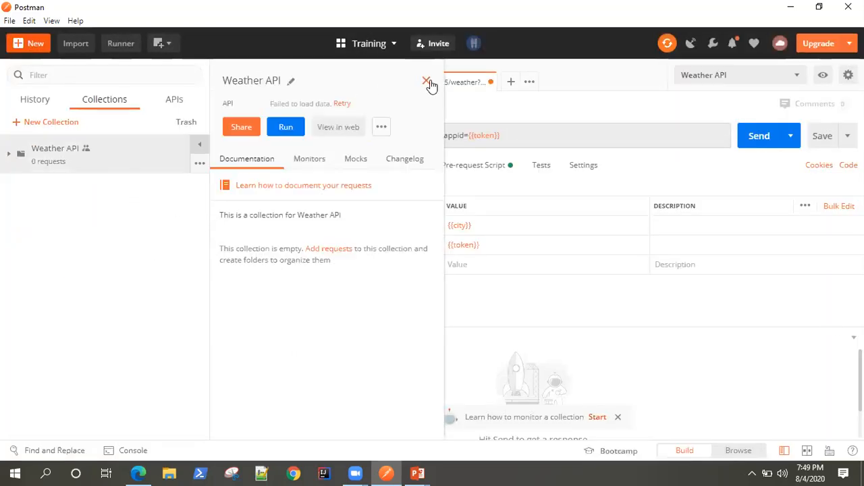
pyautogui.click(426, 82)
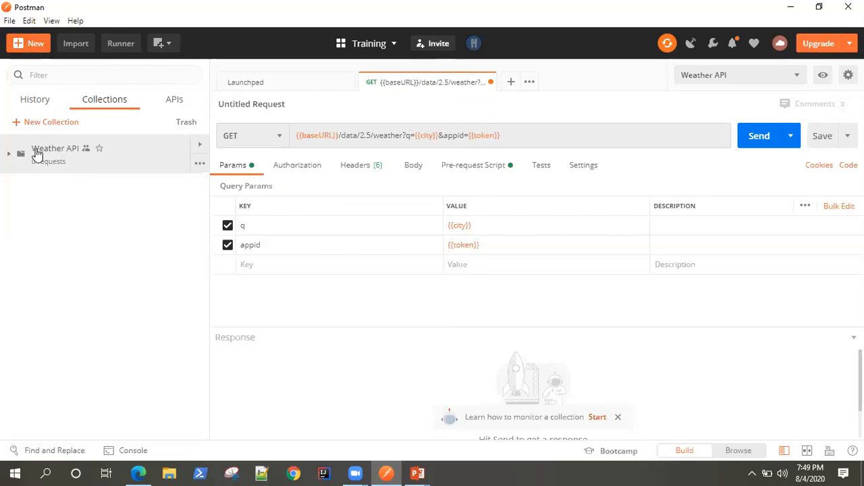
pyautogui.click(8, 157)
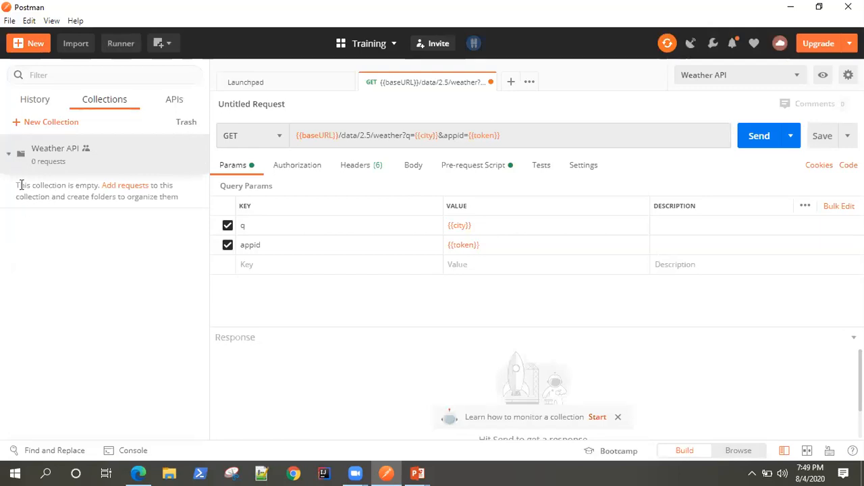
pyautogui.moveTo(16, 185); pyautogui.dragTo(98, 189)
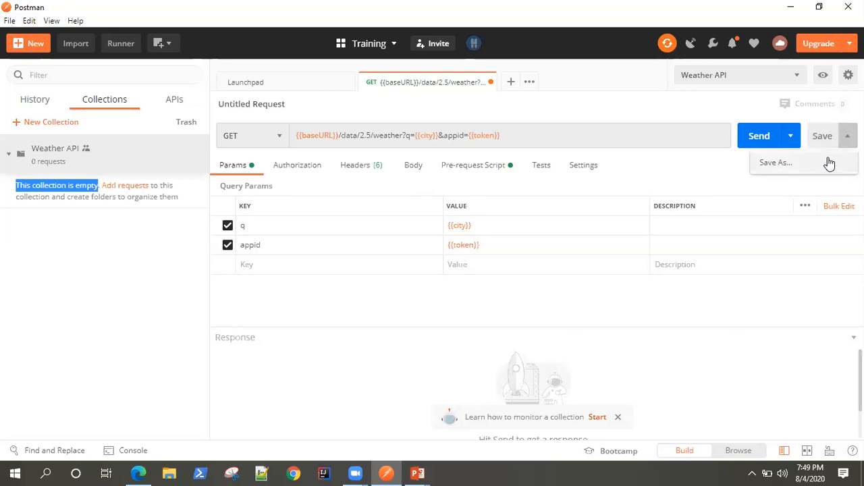
pyautogui.hotkey('ctrl', 's')
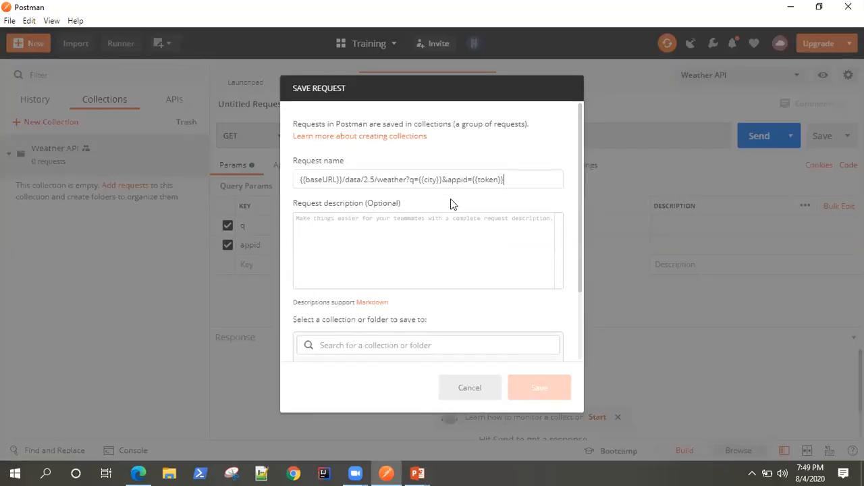
pyautogui.scroll(-2, 553, 278)
pyautogui.scroll(2, 553, 278)
pyautogui.click(473, 395)
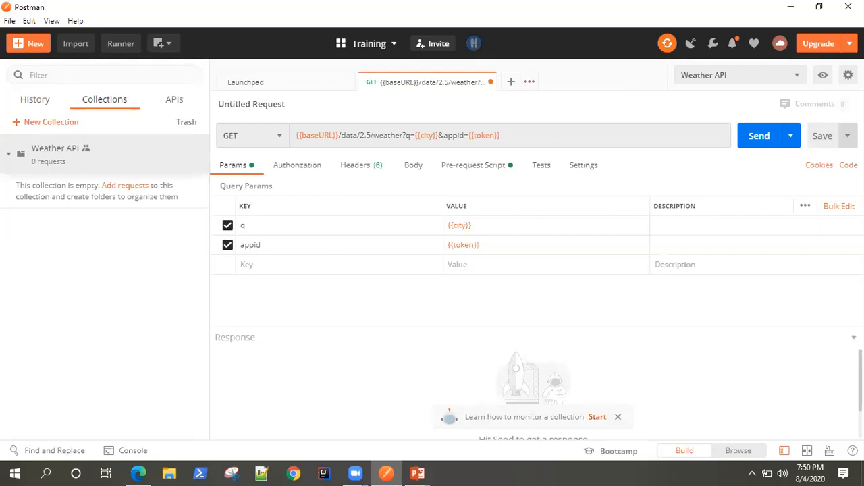
# Step: Save the current request as "Get Weather by City" in the Weather API collection
pyautogui.click(848, 135)
pyautogui.click(801, 168)
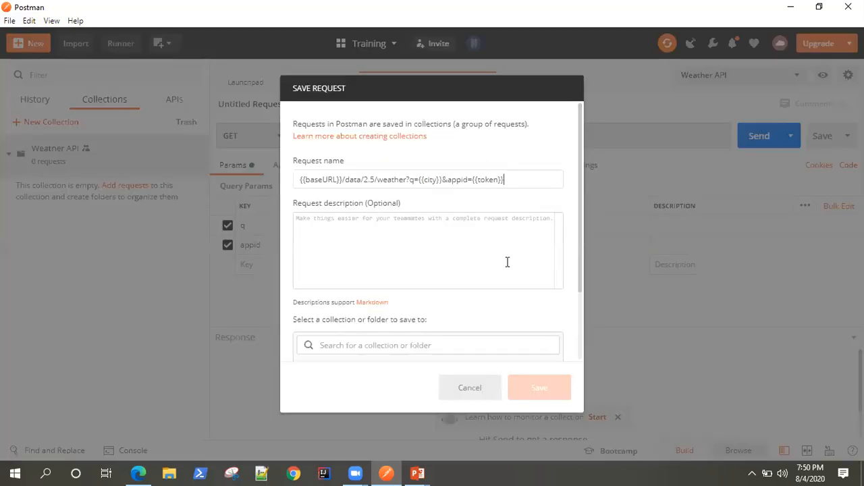
pyautogui.moveTo(506, 181); pyautogui.dragTo(295, 187)
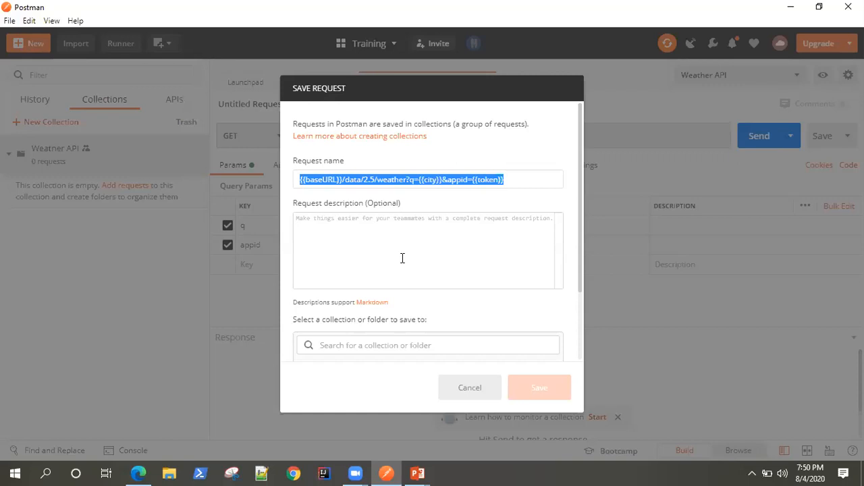
pyautogui.write('Get Weather by City')
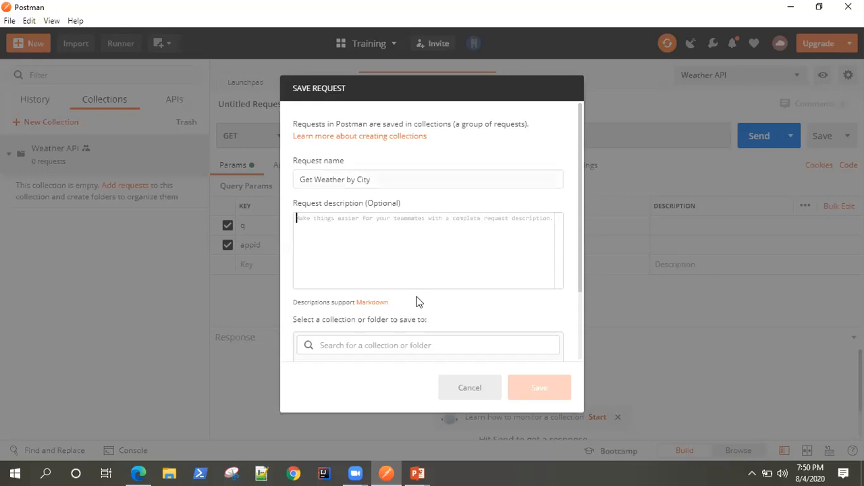
pyautogui.scroll(-2, 454, 317)
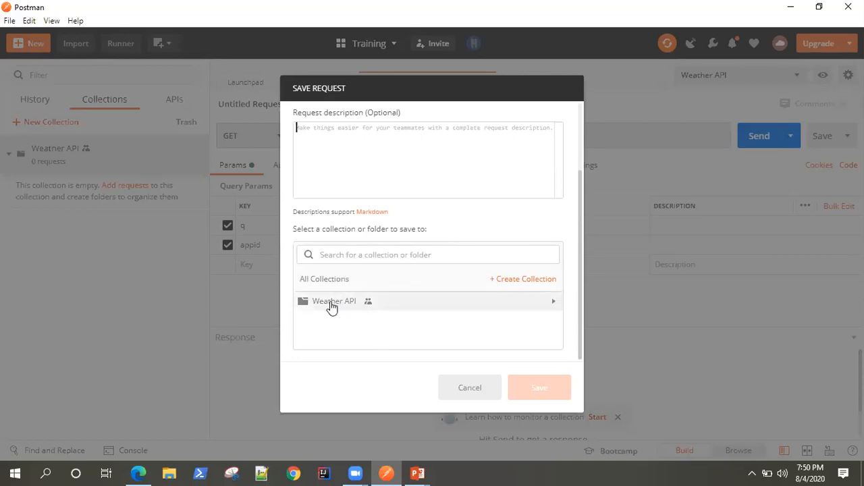
pyautogui.click(370, 305)
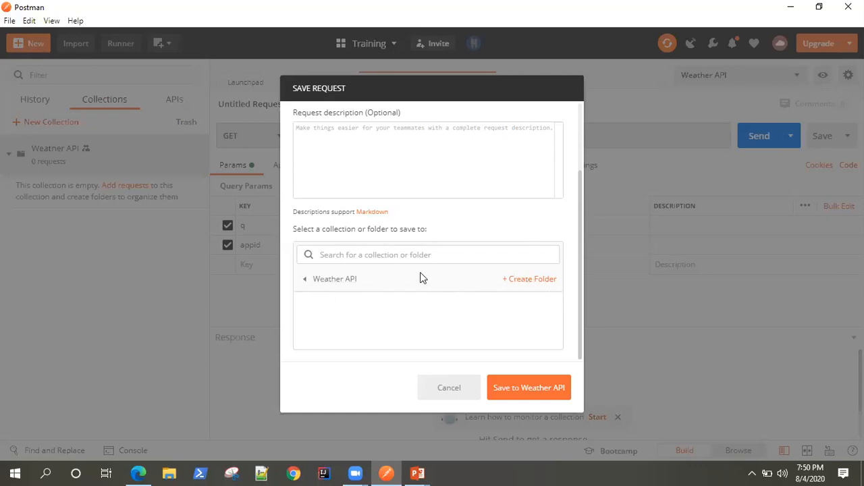
pyautogui.click(372, 254)
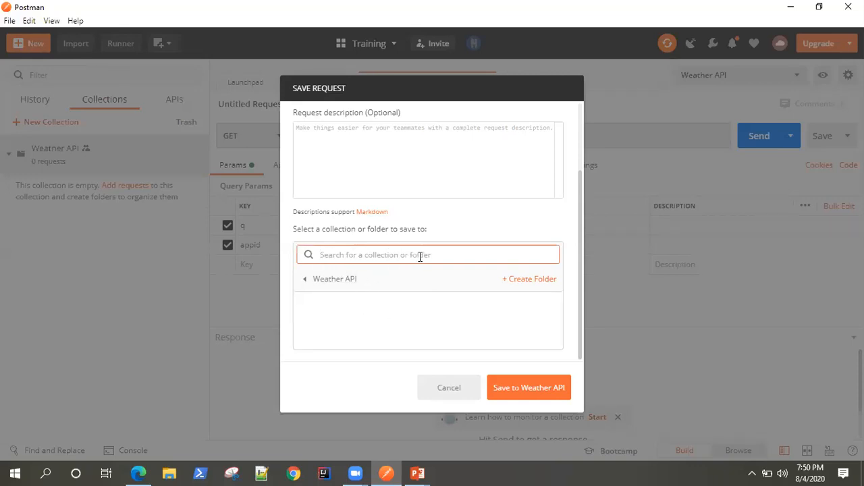
pyautogui.click(515, 393)
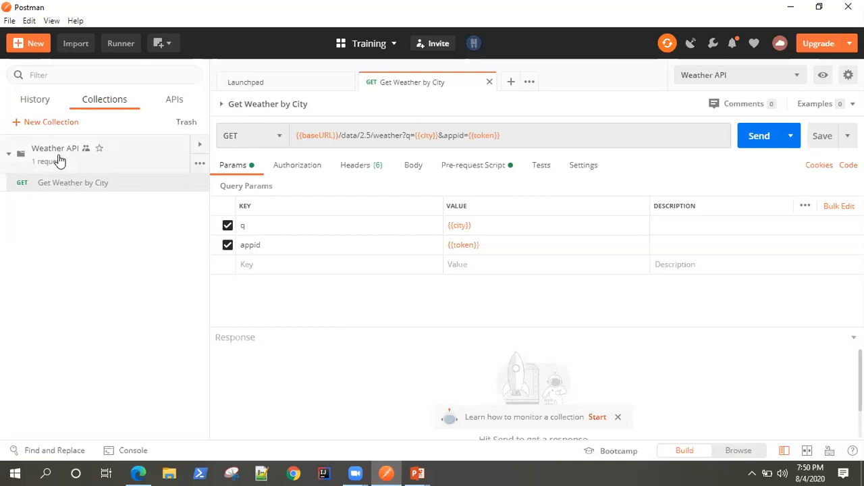
# Step: Add a new request named "Get Weather By Location" to the Weather API collection
pyautogui.click(199, 165)
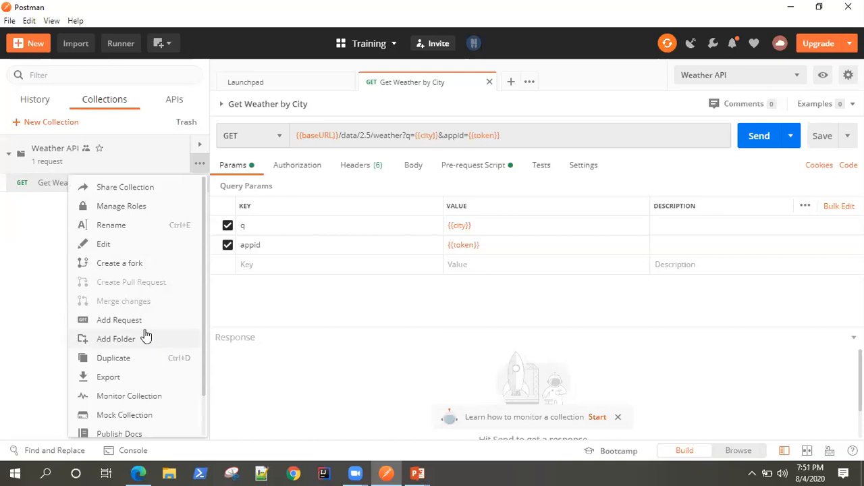
pyautogui.click(118, 320)
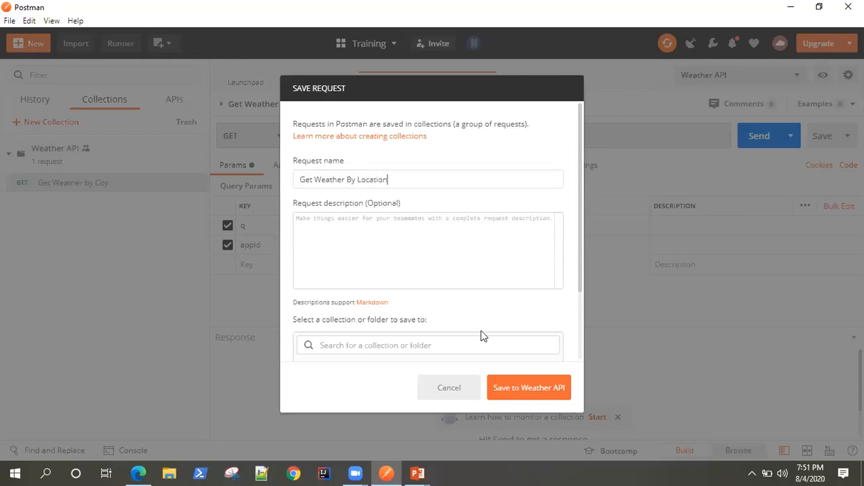
pyautogui.click(525, 397)
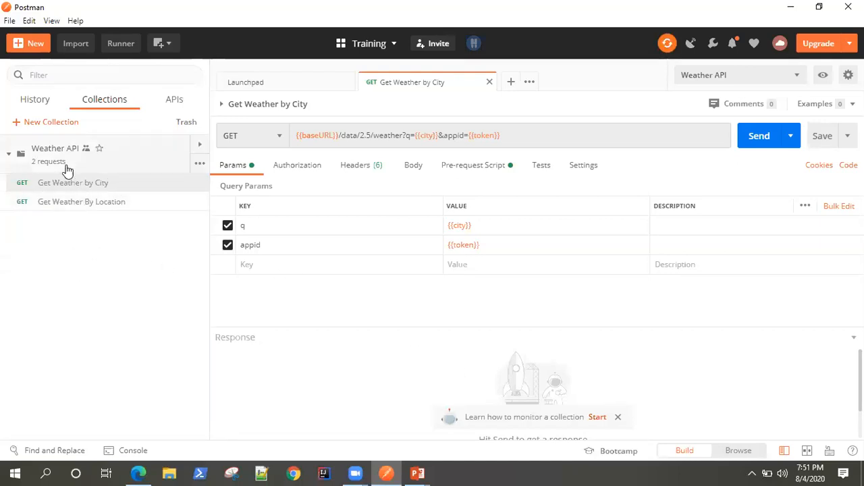
# Step: Add a folder named "Get Requests" to the Weather API collection and check its contents
pyautogui.click(200, 164)
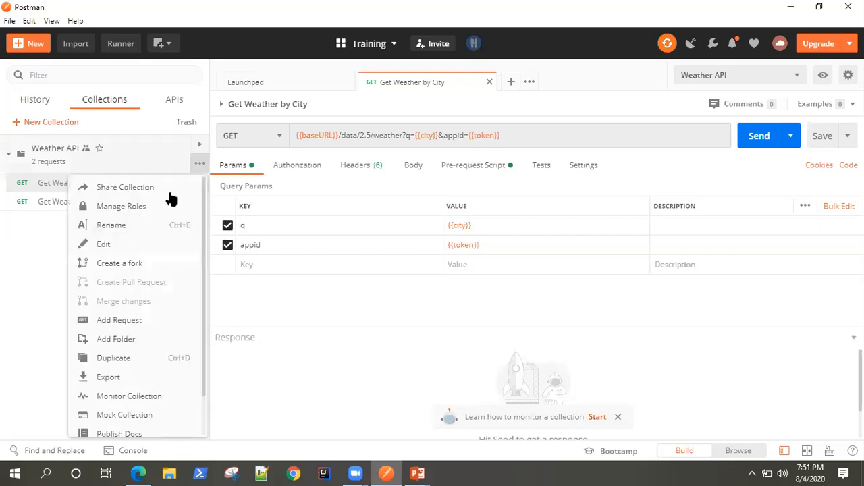
pyautogui.click(129, 345)
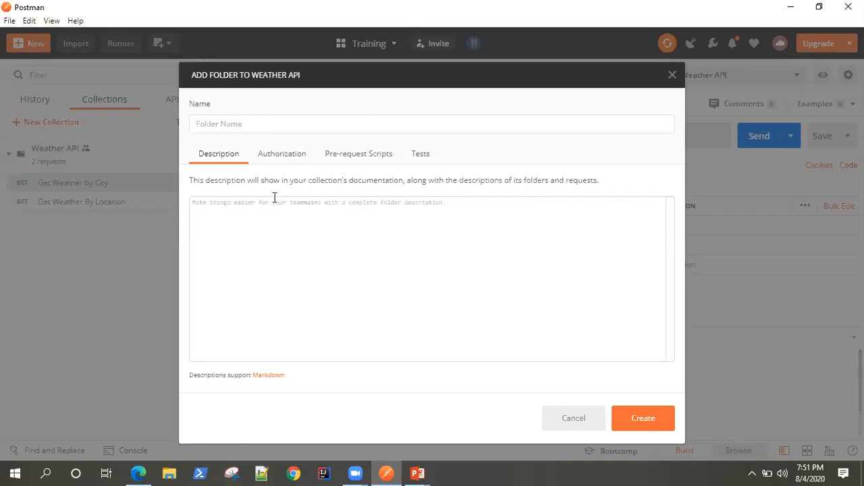
pyautogui.click(219, 125)
pyautogui.write('Ge')
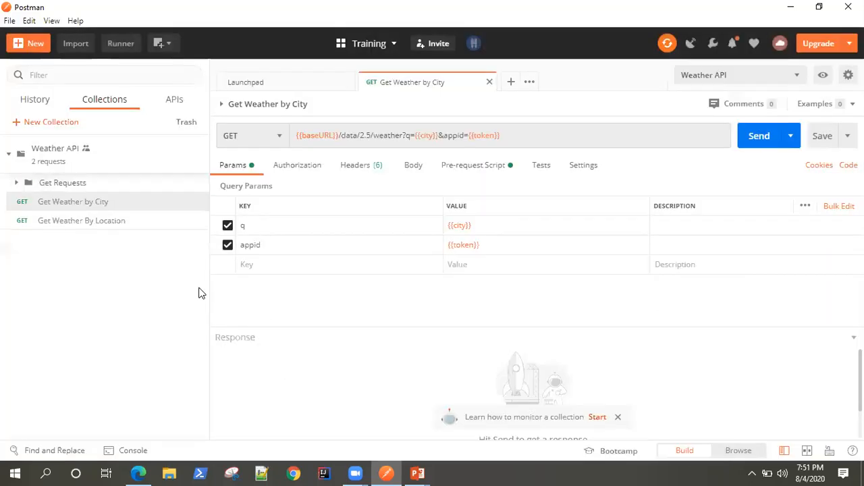
pyautogui.click(17, 184)
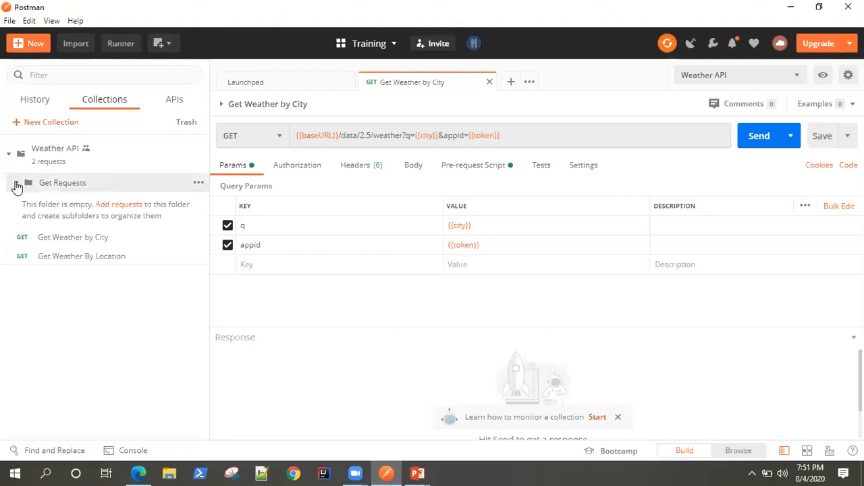
pyautogui.click(17, 184)
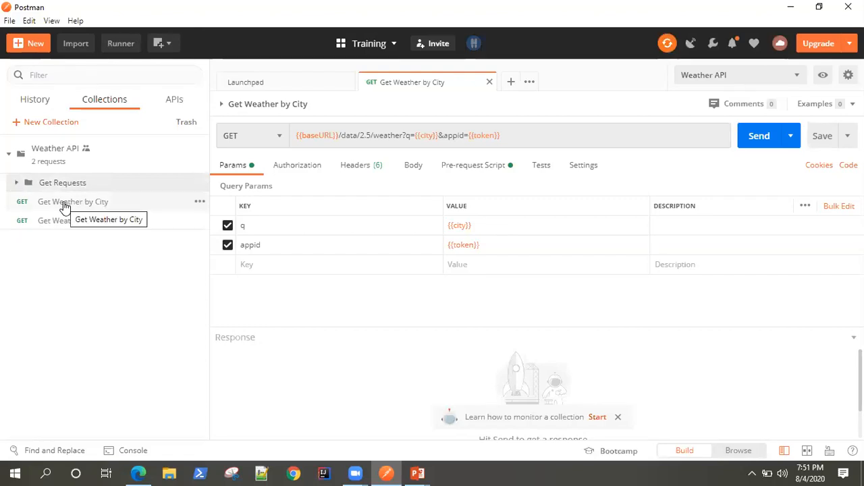
# Step: Move the Get Weather by City and Get Weather By Location requests into the Get Requests folder and expand it
pyautogui.moveTo(74, 207); pyautogui.dragTo(81, 185)
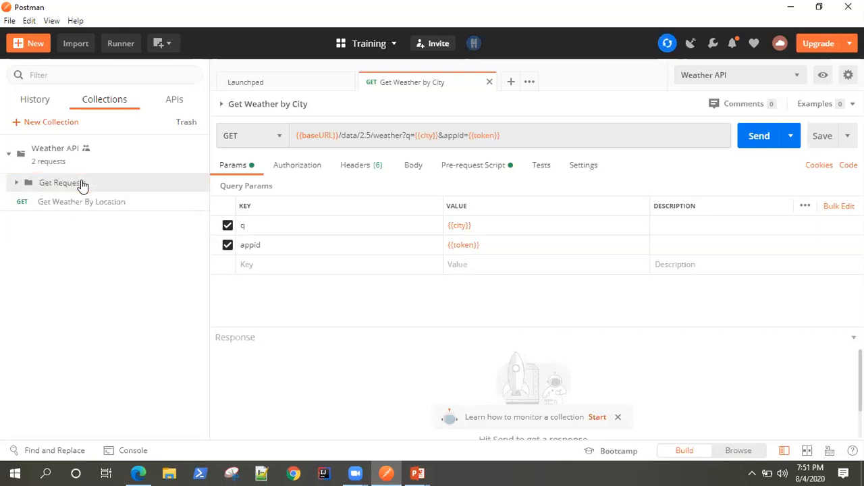
pyautogui.click(17, 184)
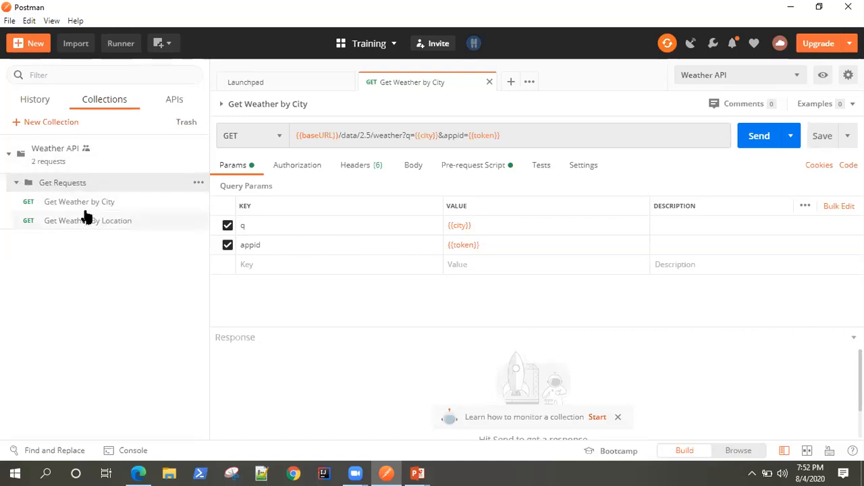
pyautogui.click(17, 183)
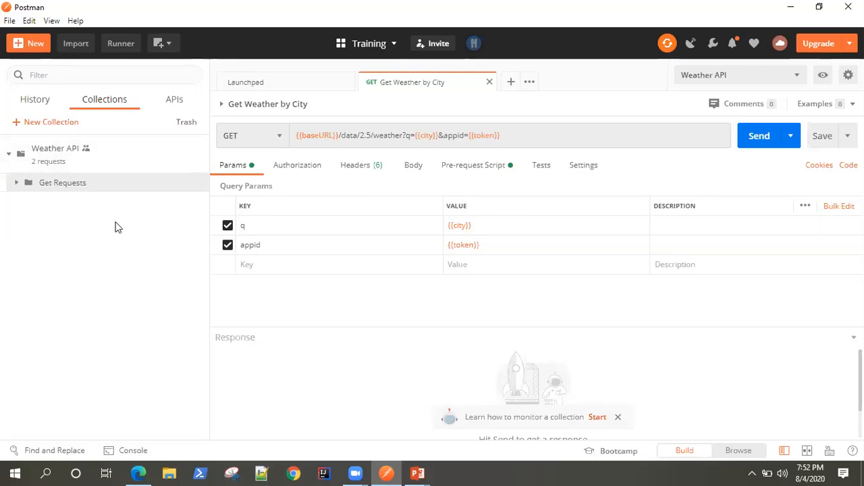
pyautogui.click(17, 185)
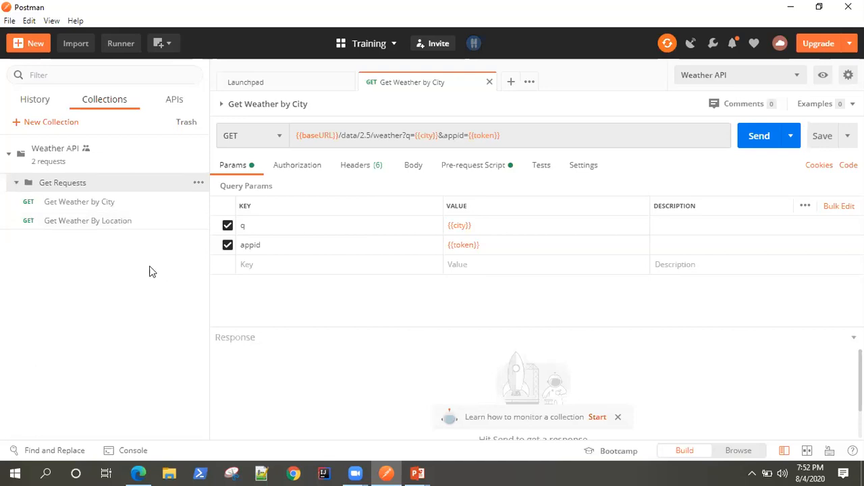
# Step: Examine the actions available for the Get Requests folder and for the Weather API collection
pyautogui.click(198, 184)
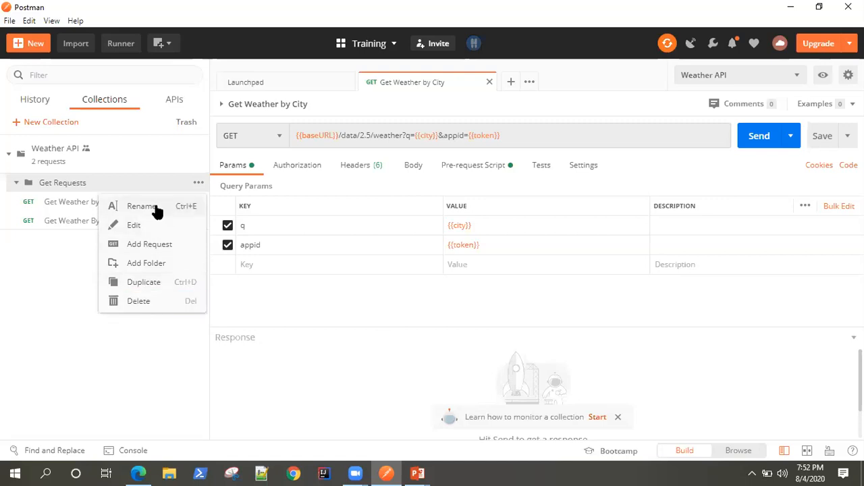
pyautogui.click(58, 297)
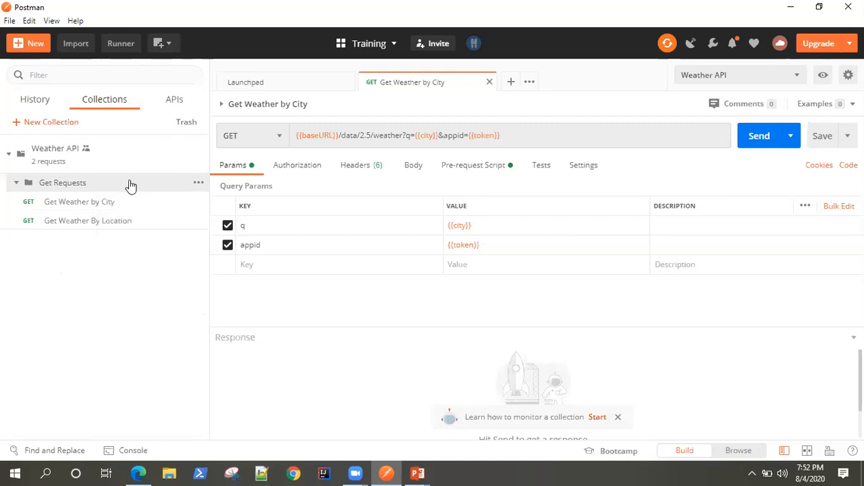
pyautogui.click(200, 166)
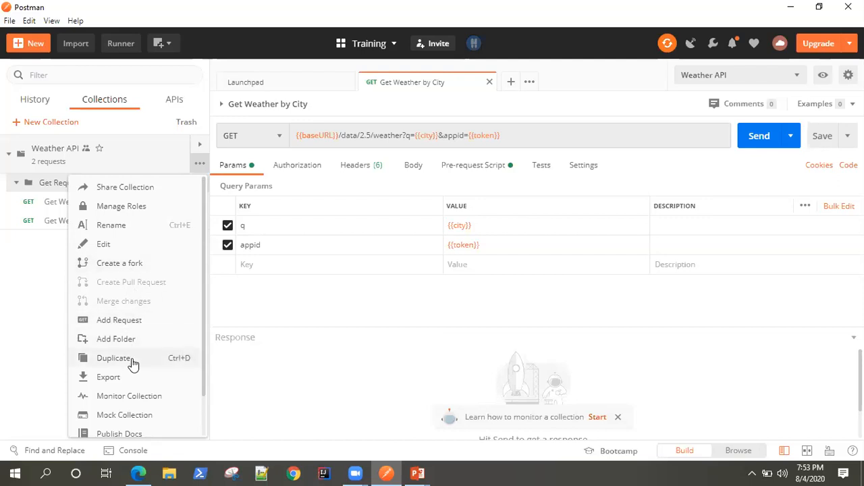
pyautogui.scroll(-1, 135, 371)
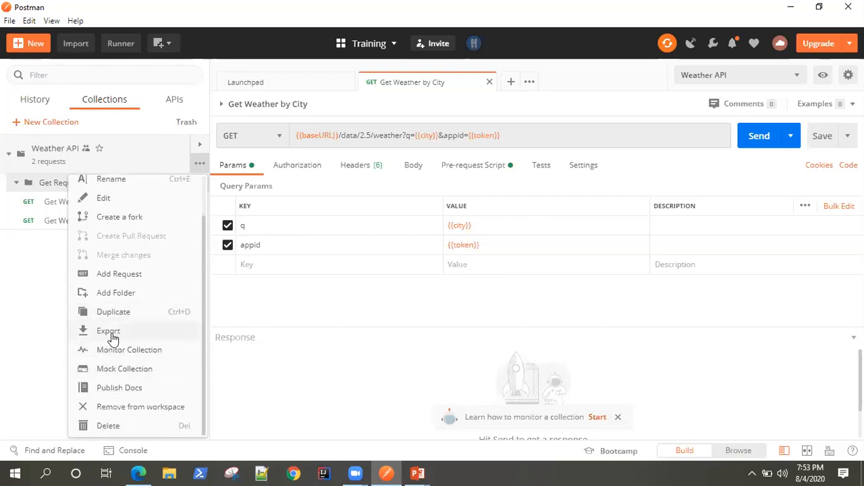
pyautogui.scroll(1, 112, 335)
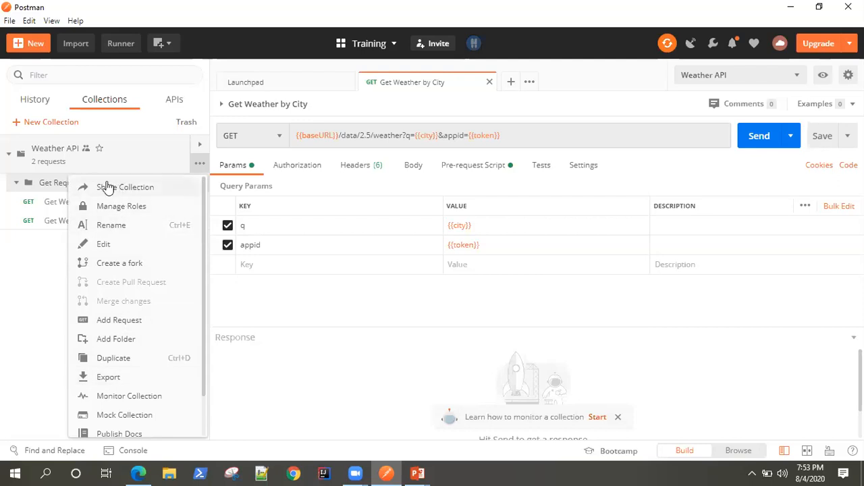
# Step: Open sharing for the Weather API collection, look through the workspaces, and select Team Workspace without sharing
pyautogui.click(120, 188)
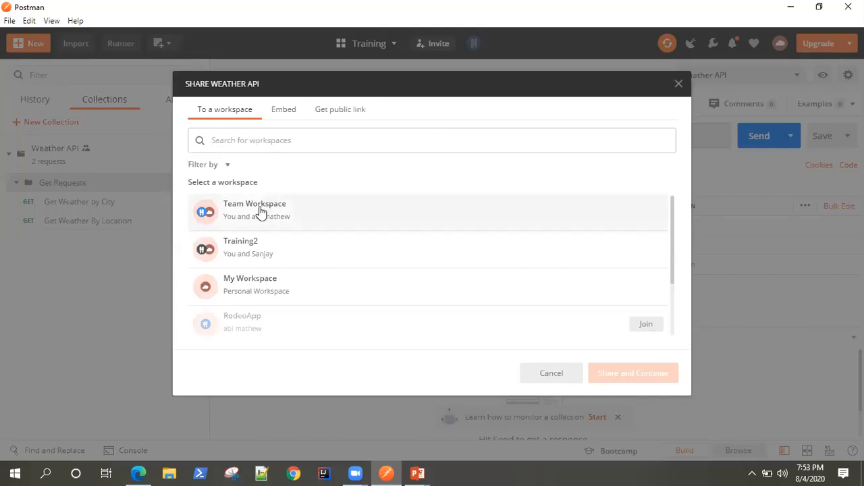
pyautogui.scroll(-2, 276, 289)
pyautogui.scroll(2, 270, 251)
pyautogui.click(303, 219)
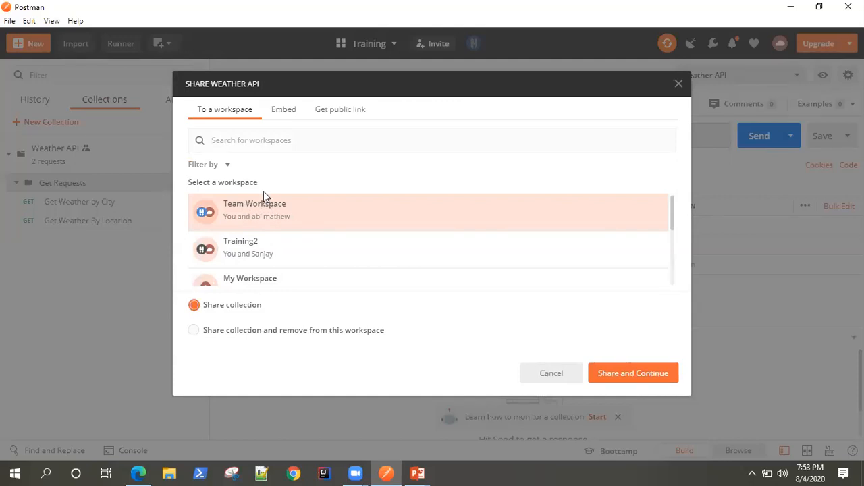
# Step: Generate the Run in Postman embed code for the Weather API collection, then select its link and look over the code
pyautogui.click(284, 110)
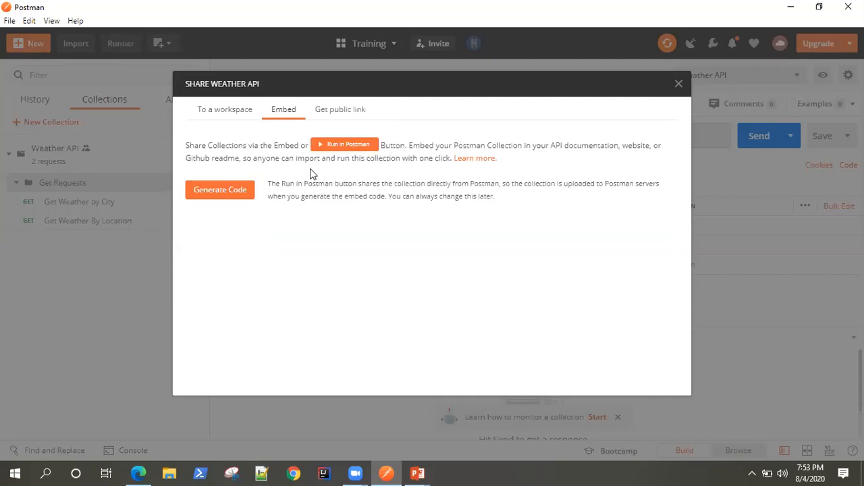
pyautogui.click(231, 194)
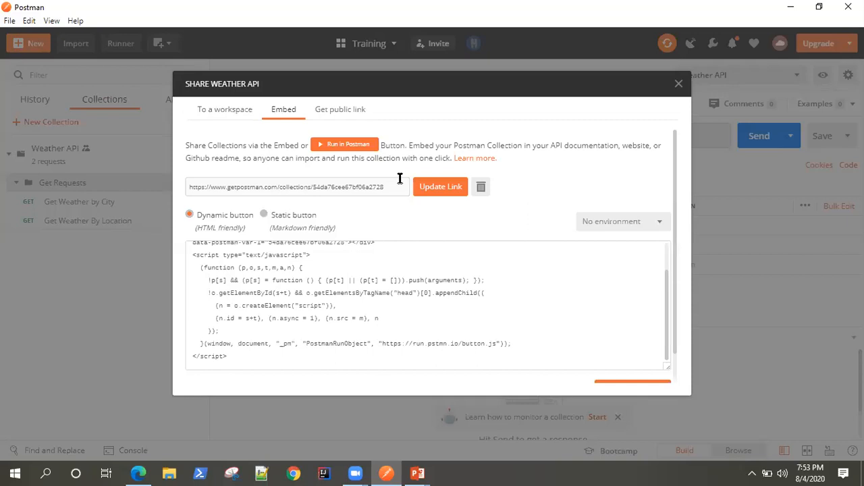
pyautogui.moveTo(383, 187); pyautogui.dragTo(189, 179)
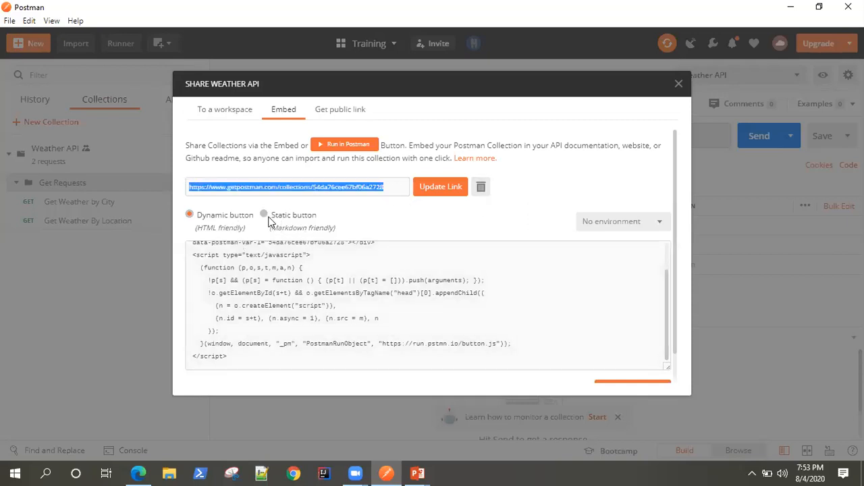
pyautogui.scroll(-1, 425, 279)
pyautogui.scroll(1, 428, 279)
# Step: Copy the public link of the Weather API collection and close the sharing dialog
pyautogui.click(356, 110)
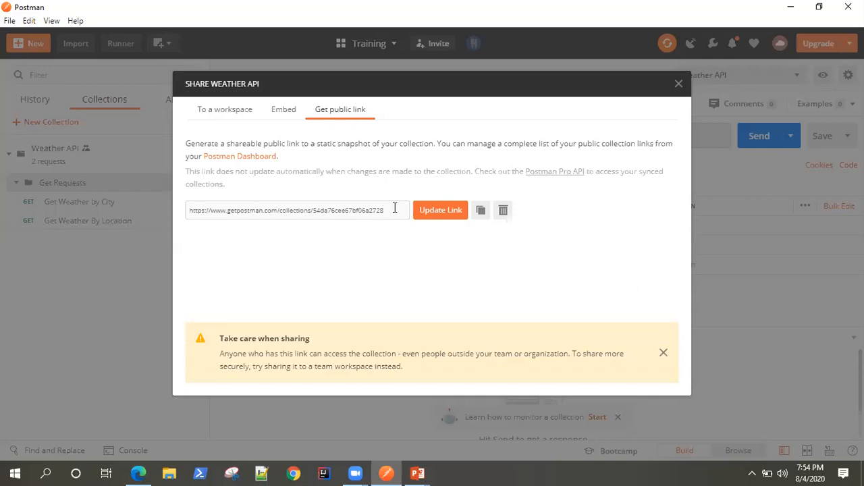
pyautogui.moveTo(395, 208); pyautogui.dragTo(194, 202)
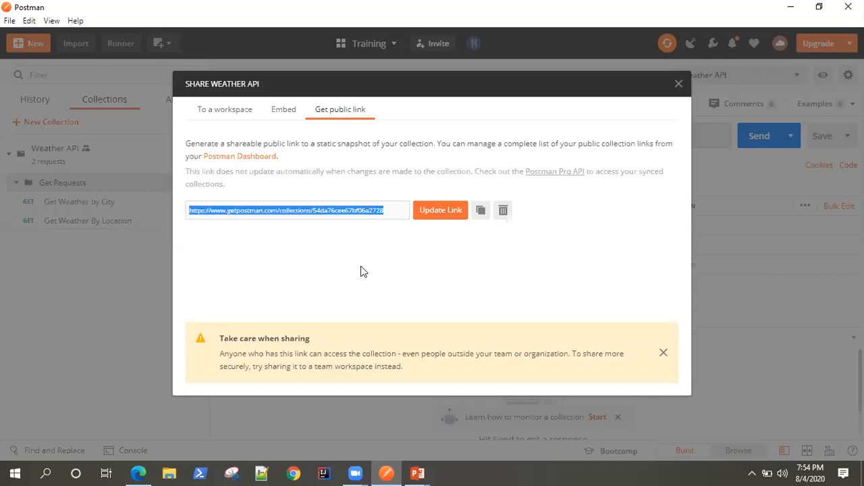
pyautogui.click(483, 216)
pyautogui.click(679, 85)
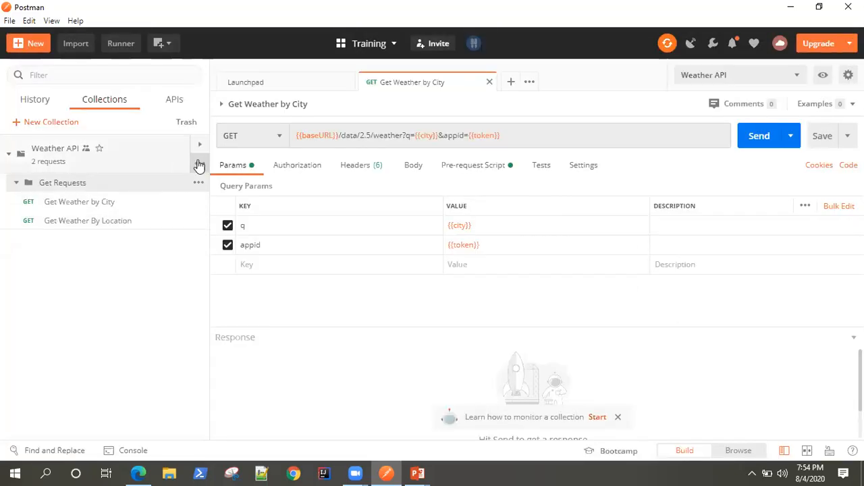
# Step: Start exporting the Weather API collection as a JSON file in the Collection v2.1 format
pyautogui.click(200, 164)
pyautogui.click(132, 382)
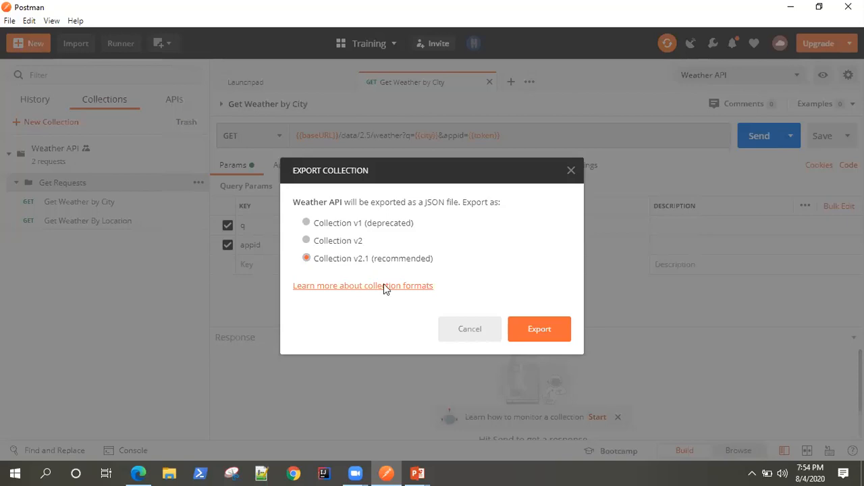
pyautogui.moveTo(379, 257); pyautogui.dragTo(502, 257)
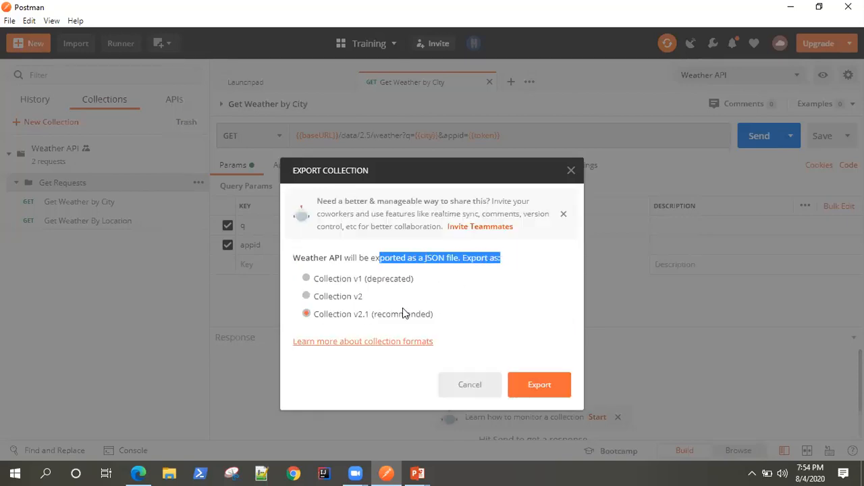
pyautogui.click(331, 316)
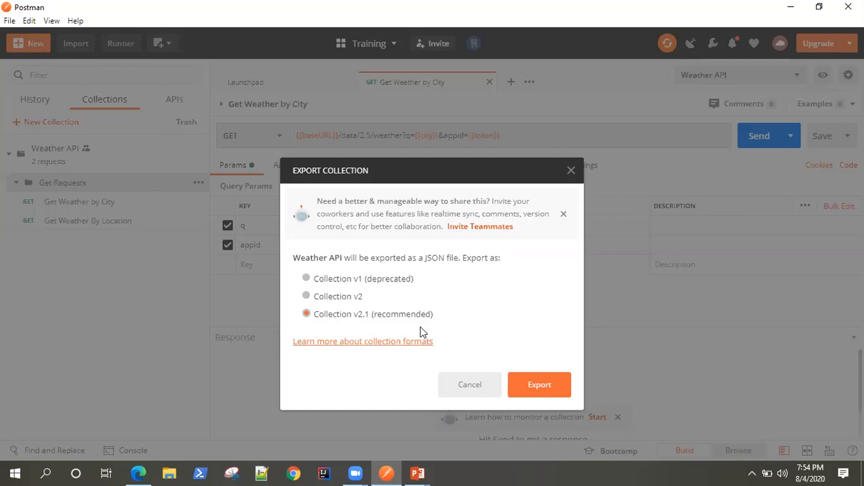
pyautogui.click(544, 389)
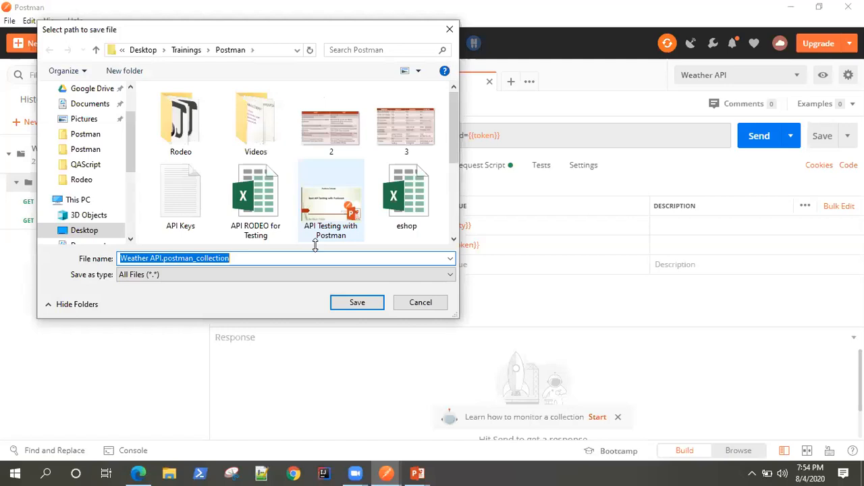
# Step: Check the save folder and the proposed export file name, and cancel saving the collection file
pyautogui.scroll(-3, 362, 181)
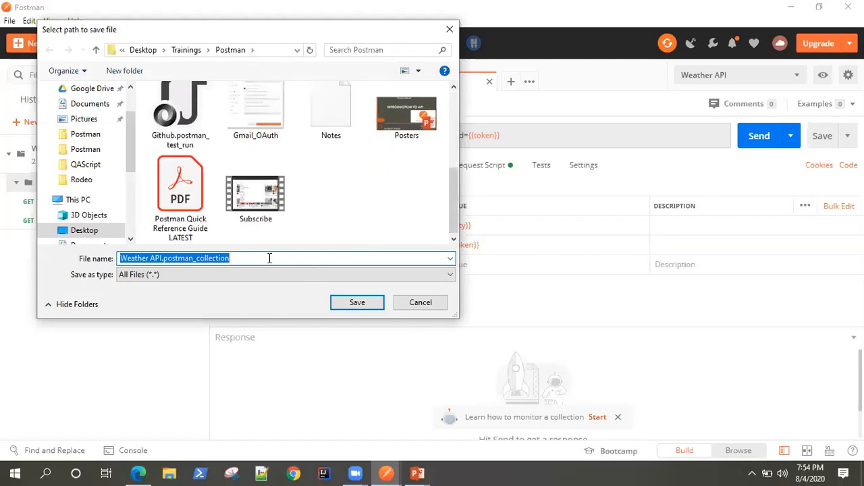
pyautogui.click(270, 257)
pyautogui.moveTo(270, 256); pyautogui.dragTo(120, 246)
pyautogui.click(243, 259)
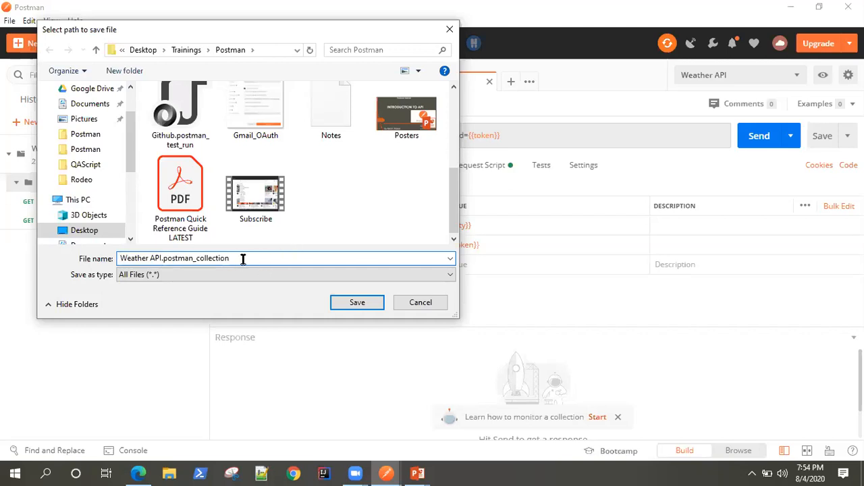
pyautogui.moveTo(223, 260); pyautogui.dragTo(120, 262)
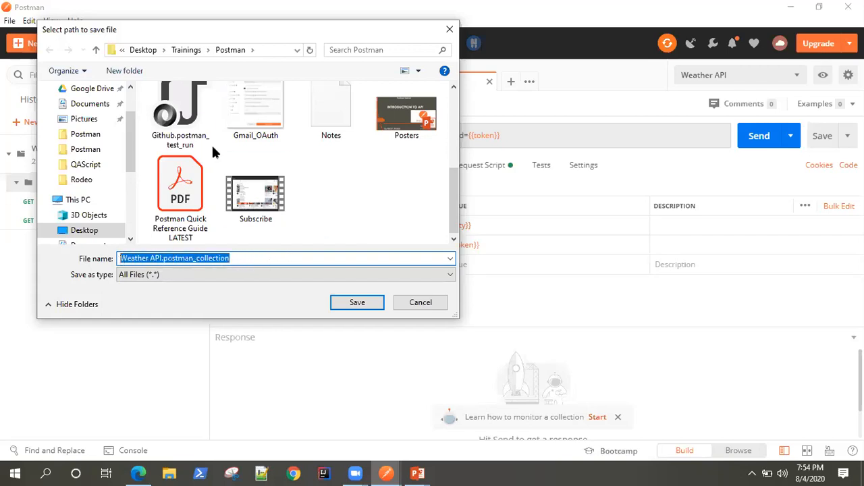
pyautogui.click(421, 307)
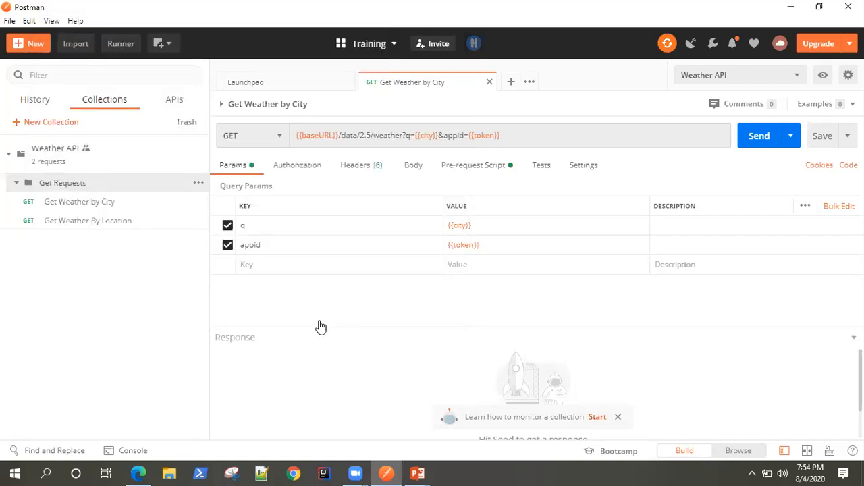
# Step: Open the documentation publishing page for the Weather API collection and look through its settings
pyautogui.moveTo(98, 168)
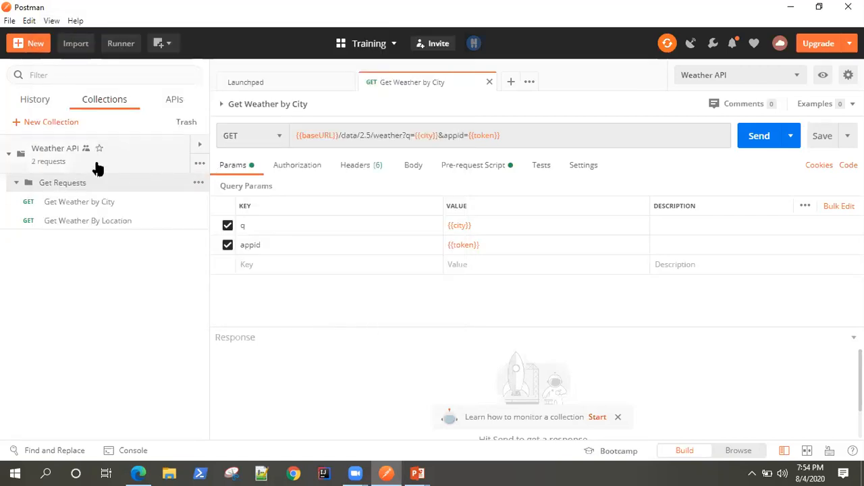
pyautogui.click(203, 167)
pyautogui.scroll(-2, 154, 322)
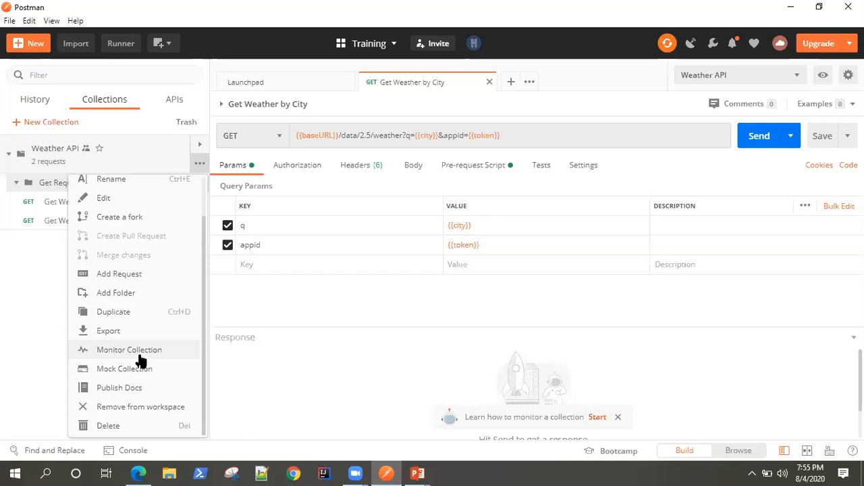
pyautogui.click(117, 391)
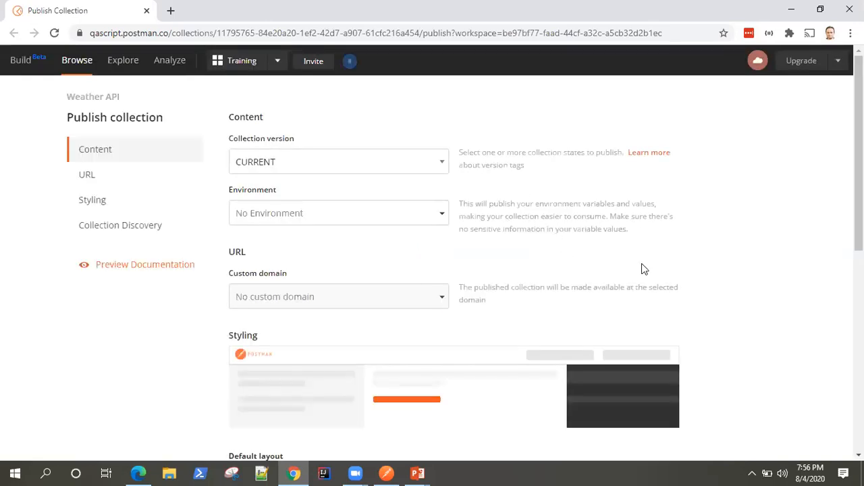
pyautogui.scroll(-3, 792, 274)
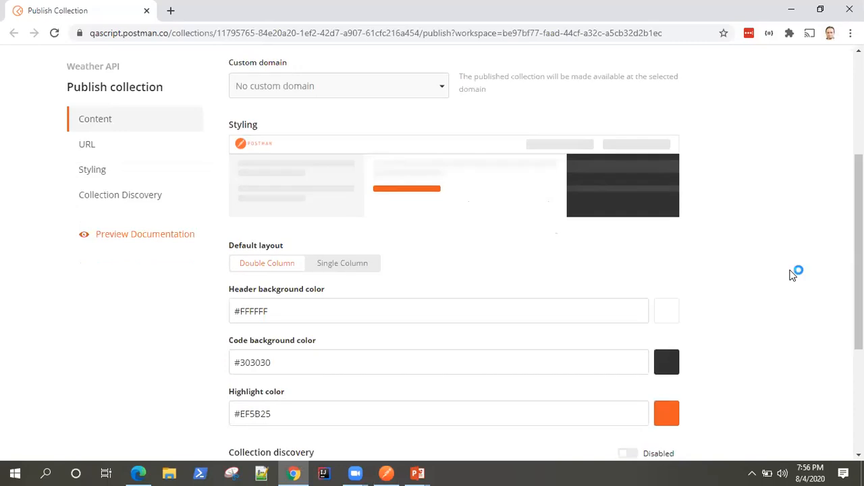
pyautogui.scroll(3, 792, 273)
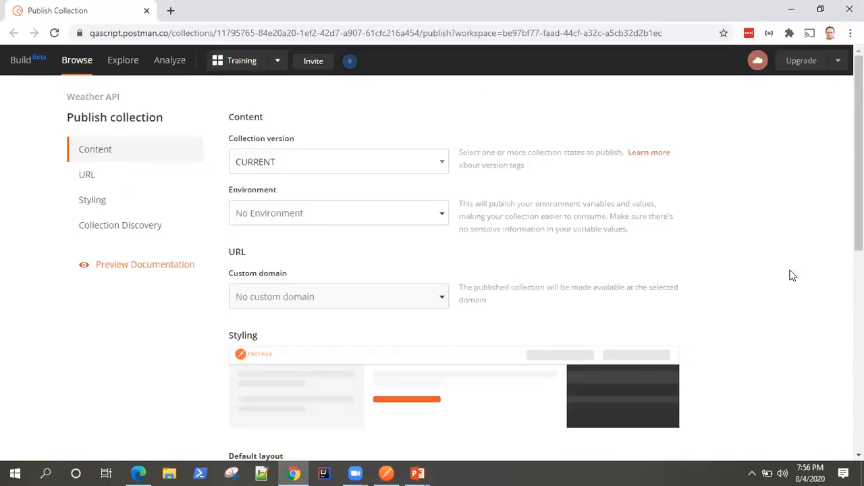
# Step: Check the collection version choices and set the environment for the published documentation to Weather API
pyautogui.click(439, 164)
pyautogui.click(439, 163)
pyautogui.click(424, 218)
pyautogui.click(409, 271)
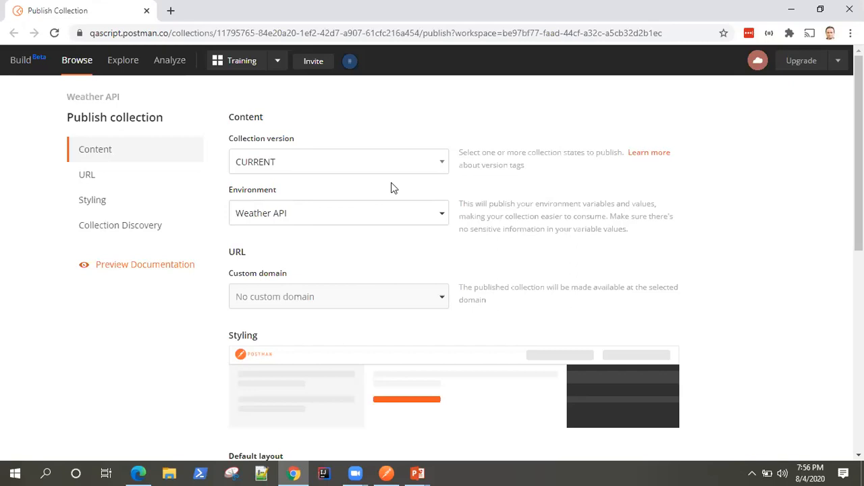
# Step: Review the styling and discovery settings, publish the Weather API collection, and dismiss the notification
pyautogui.scroll(-3, 395, 189)
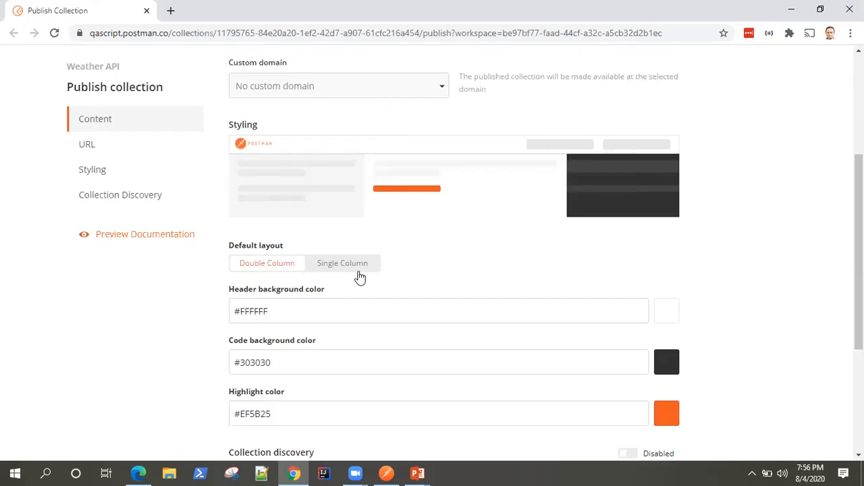
pyautogui.scroll(-3, 457, 337)
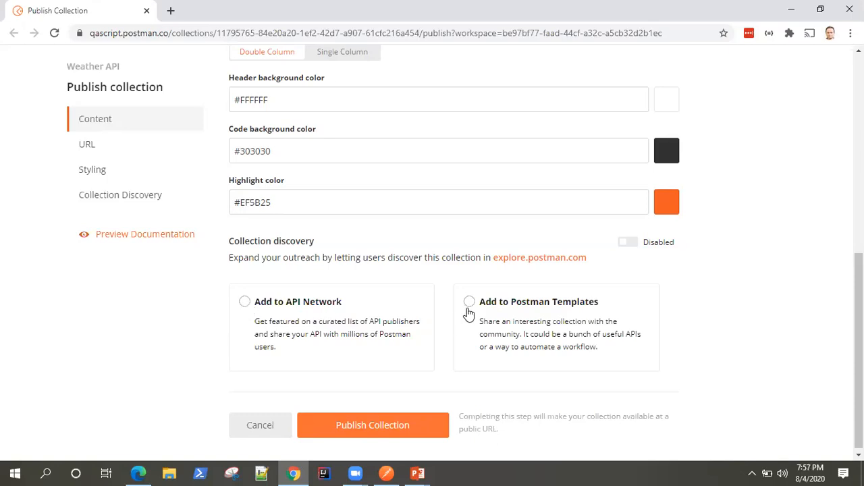
pyautogui.scroll(-1, 681, 352)
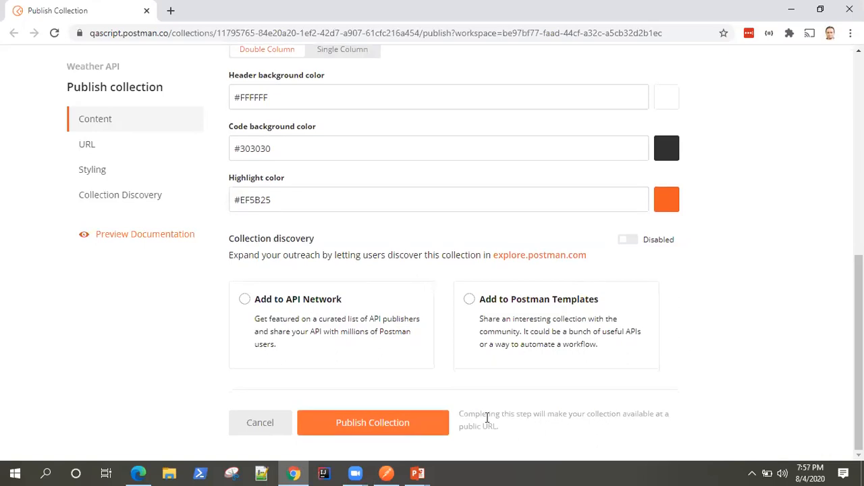
pyautogui.click(396, 428)
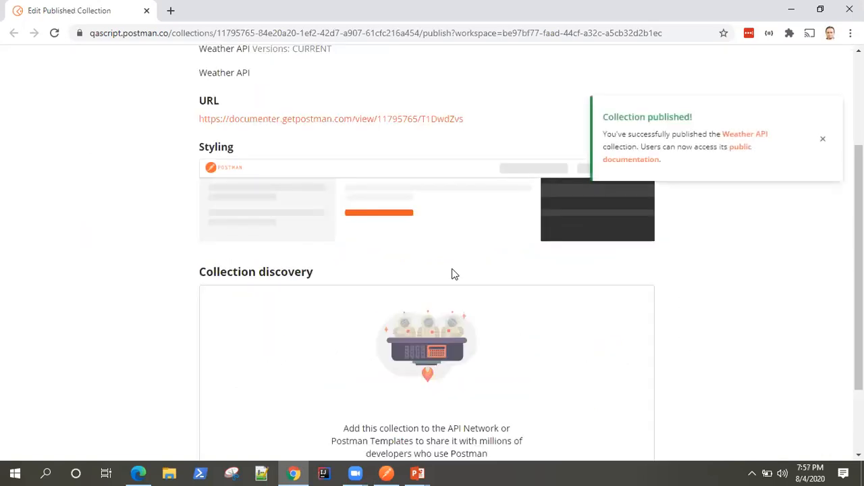
pyautogui.click(825, 140)
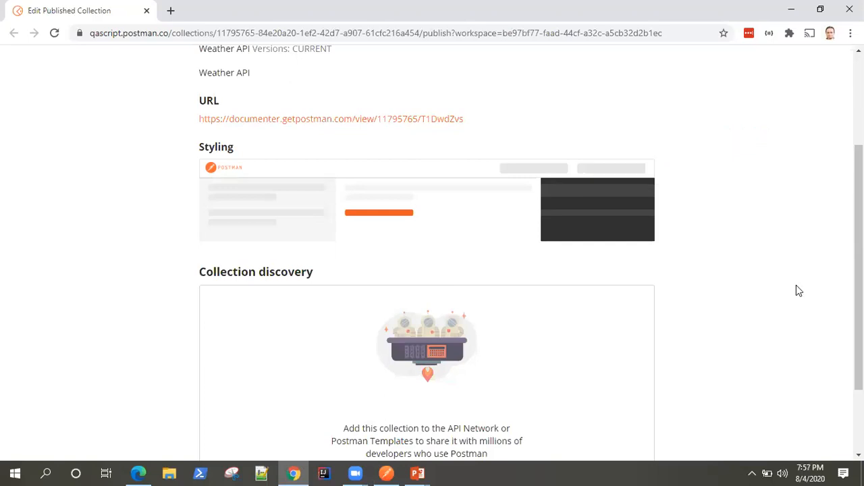
# Step: Open the public documentation page of the Weather API collection from its published URL
pyautogui.scroll(1, 796, 287)
pyautogui.scroll(2, 795, 296)
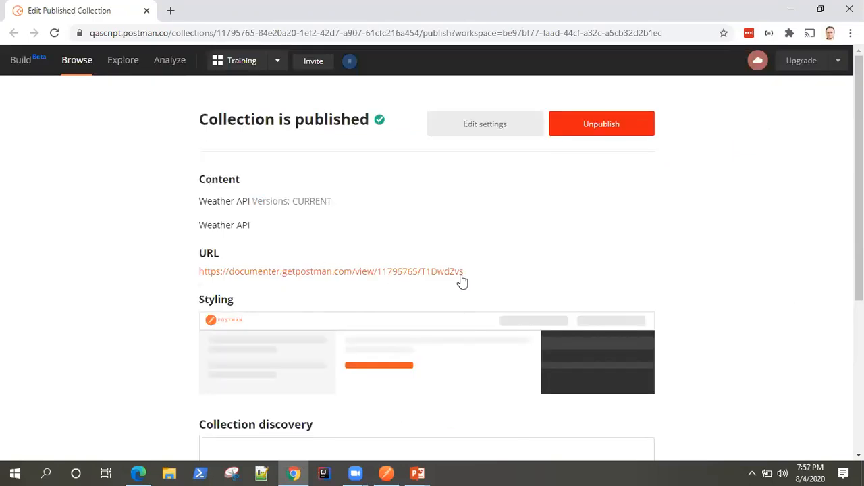
pyautogui.rightClick(422, 274)
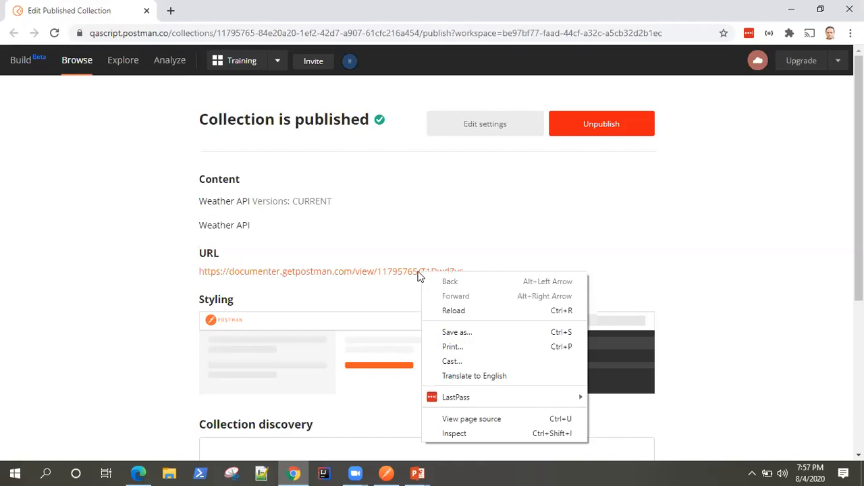
pyautogui.click(402, 272)
pyautogui.click(370, 272)
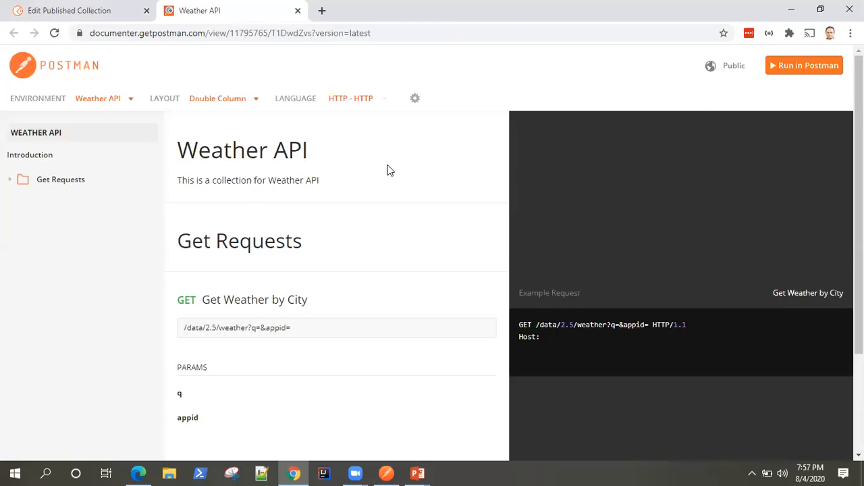
# Step: Expand the Get Requests folder and compare the example request code in JavaScript - Fetch, Go - Native and cURL
pyautogui.click(11, 181)
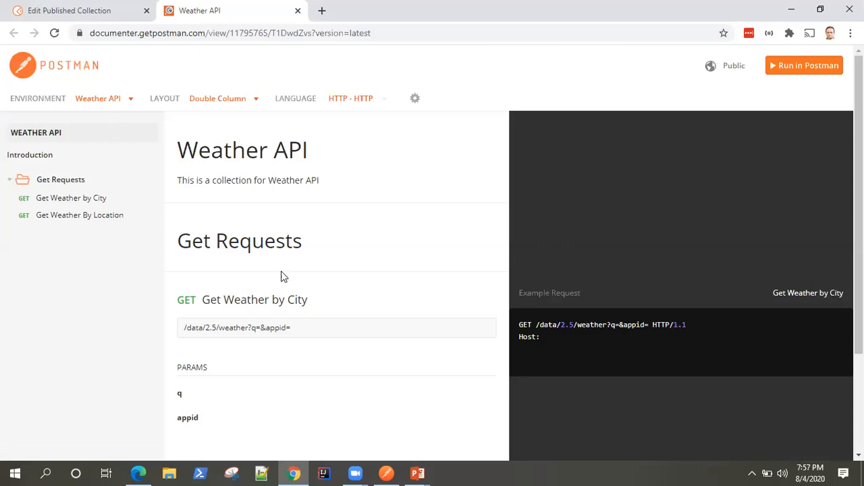
pyautogui.click(379, 100)
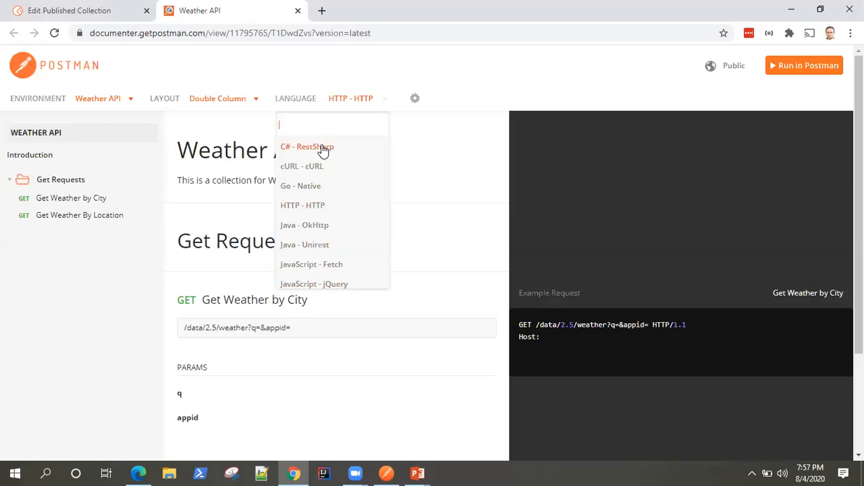
pyautogui.click(314, 255)
pyautogui.click(384, 101)
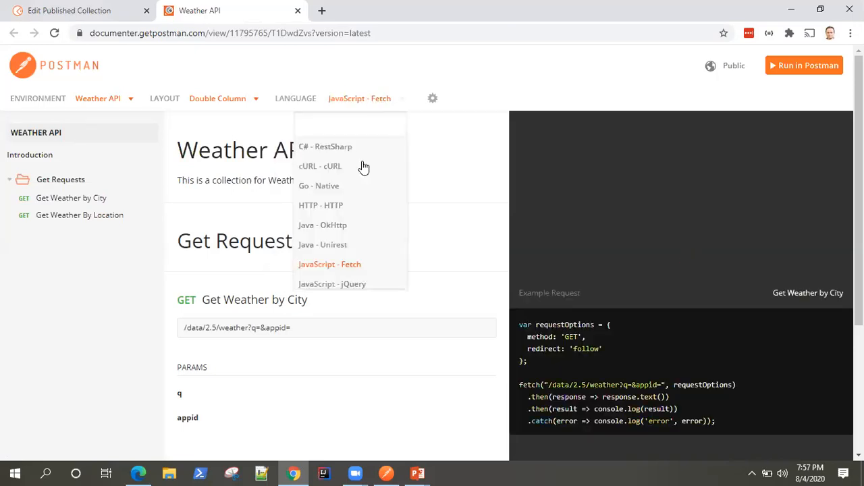
pyautogui.click(327, 180)
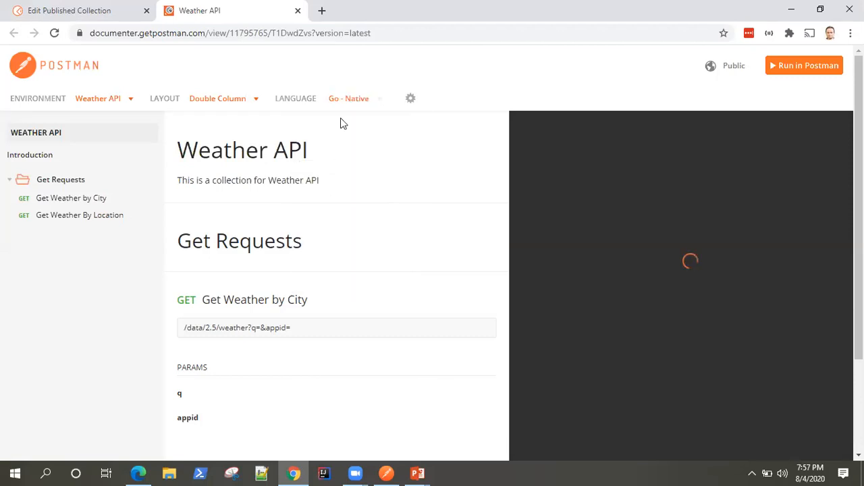
pyautogui.click(367, 101)
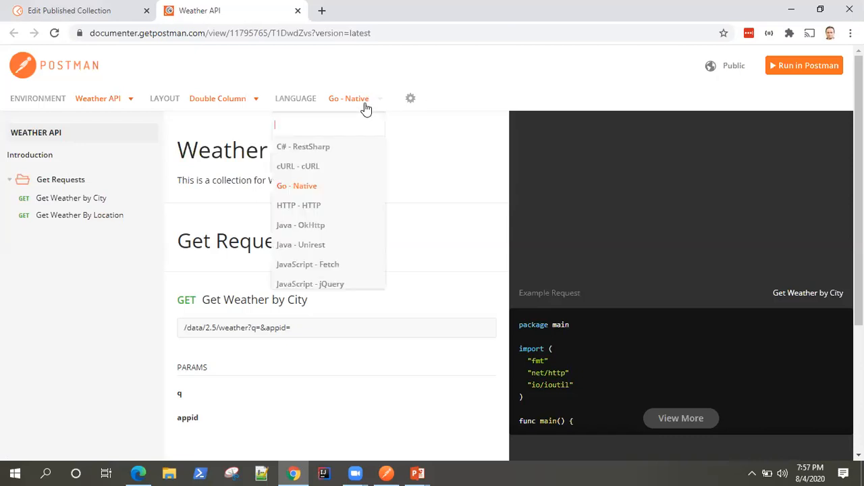
pyautogui.click(328, 169)
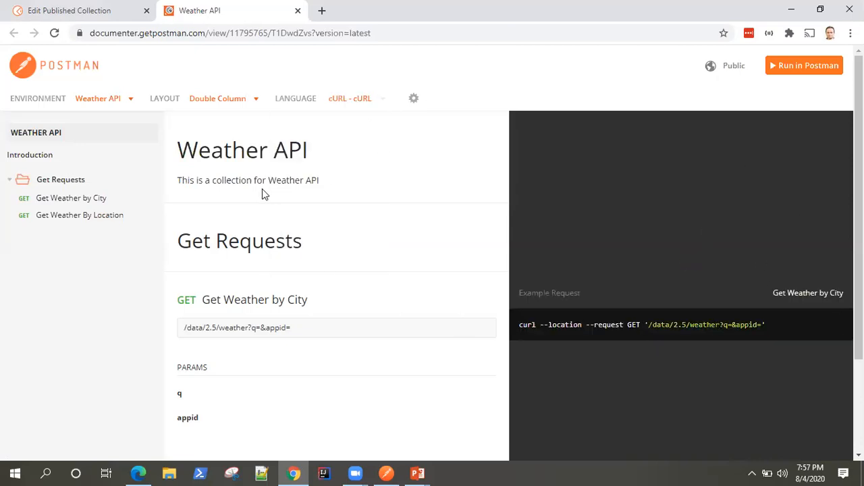
# Step: Examine the Get Weather by City request URL and the remaining requests in the published documentation
pyautogui.tripleClick(268, 327)
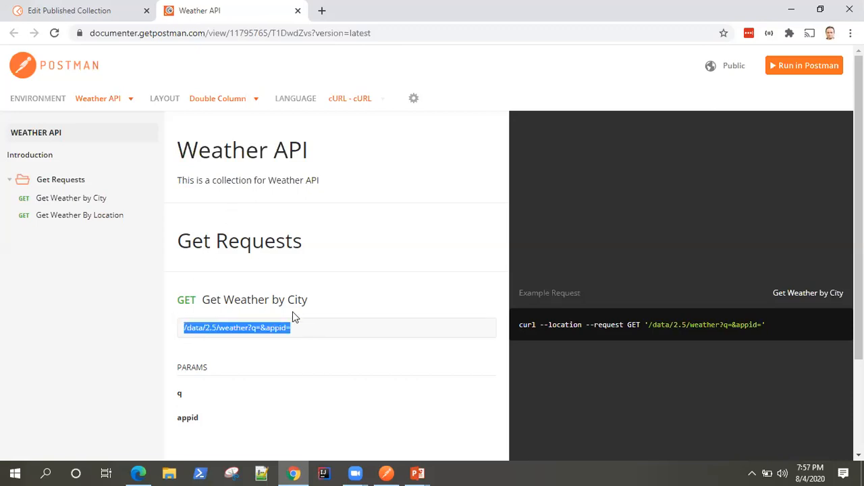
pyautogui.scroll(-3, 294, 312)
pyautogui.scroll(-1, 341, 361)
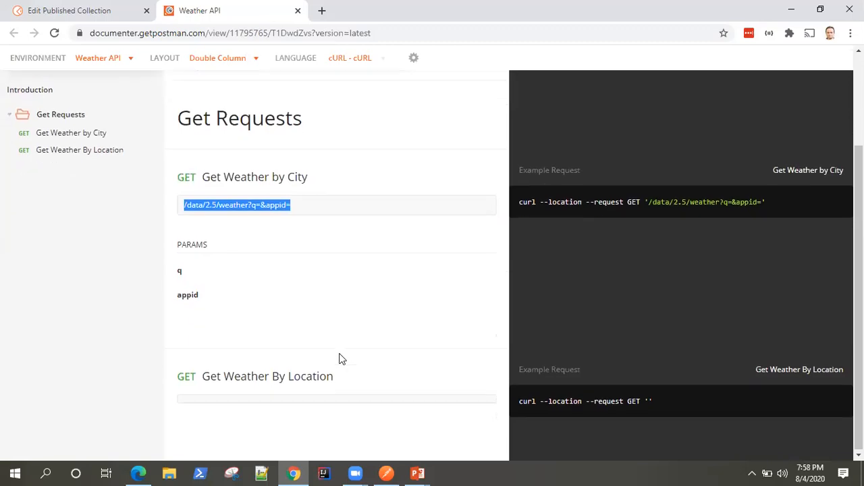
pyautogui.scroll(3, 378, 368)
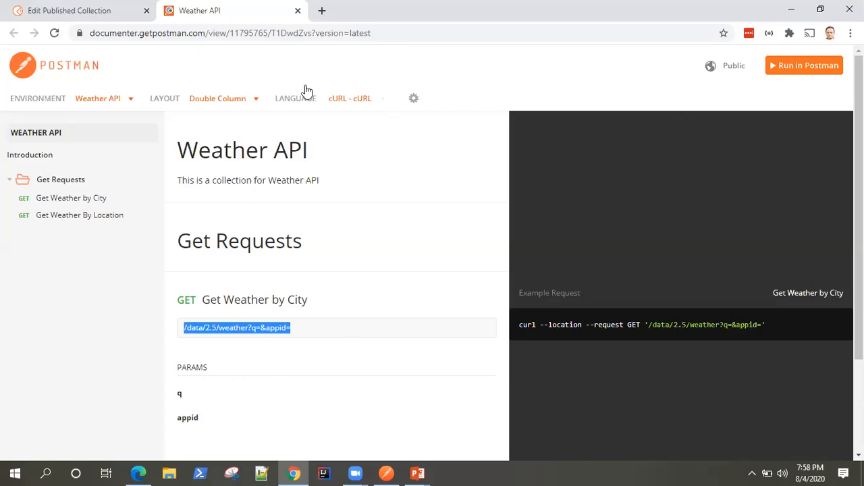
# Step: Switch back to the Postman app and review the actions available for the Weather API collection
pyautogui.click(793, 9)
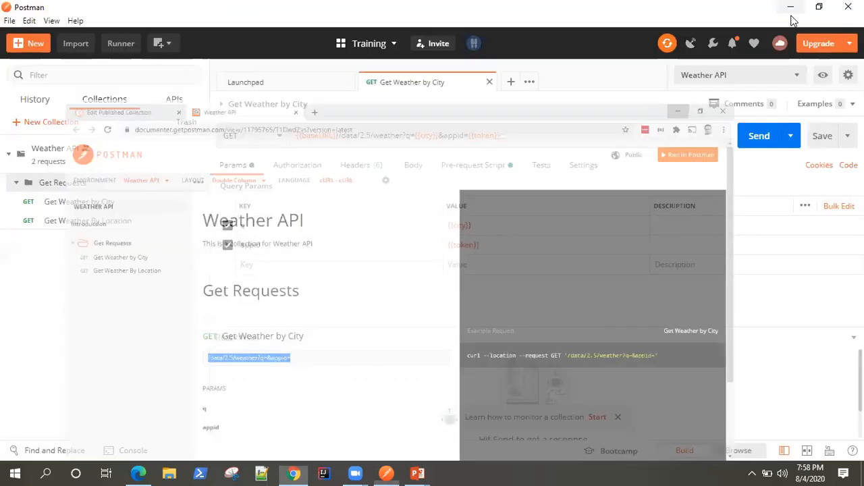
pyautogui.click(200, 167)
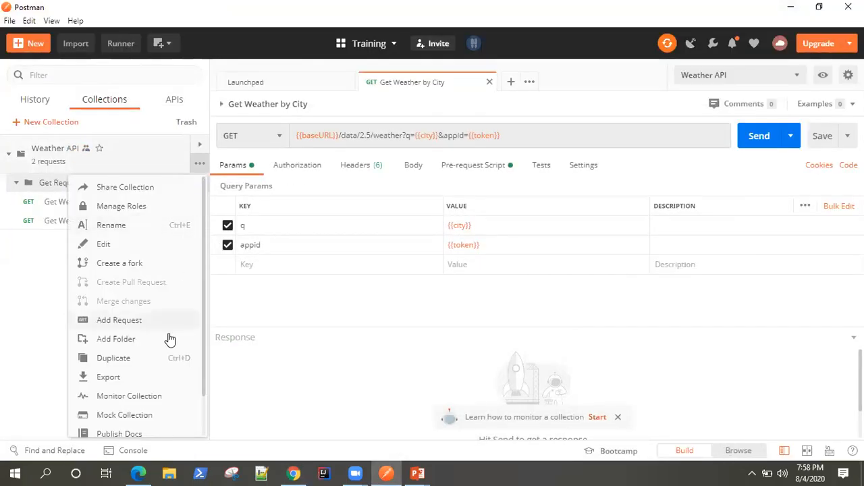
pyautogui.scroll(-2, 162, 355)
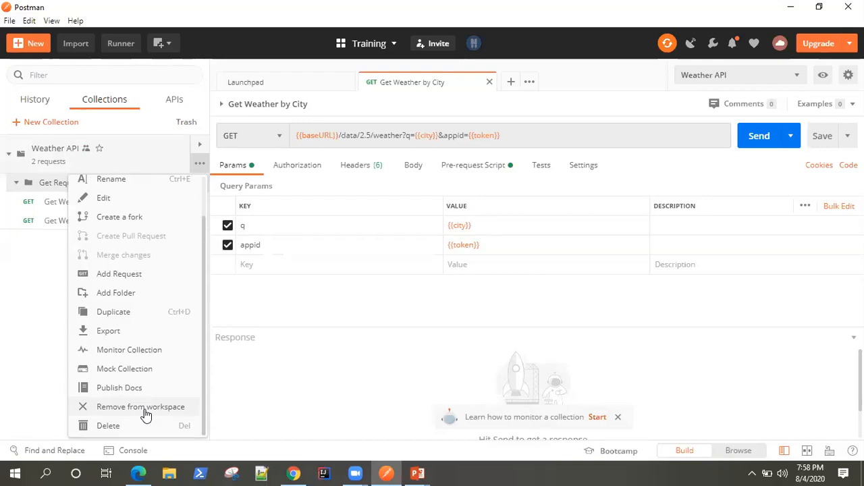
pyautogui.click(33, 346)
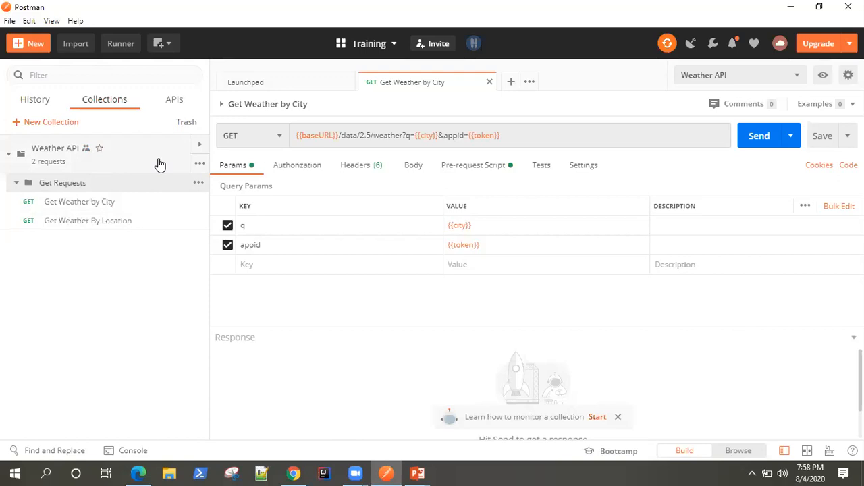
pyautogui.click(200, 167)
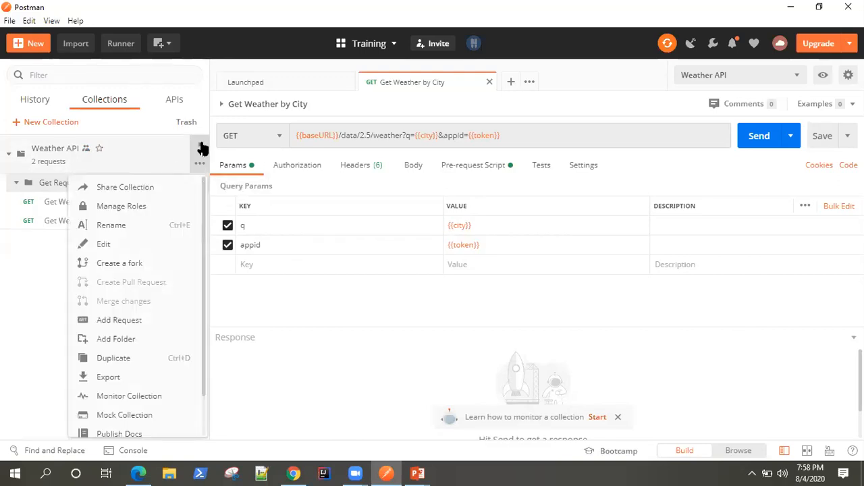
# Step: Open the Weather API collection's details and look over its extra actions, monitors and mocks
pyautogui.click(200, 145)
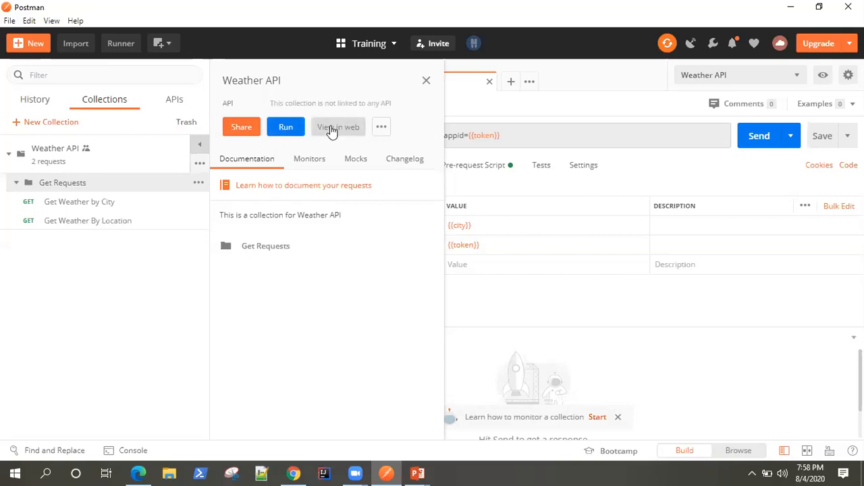
pyautogui.click(381, 128)
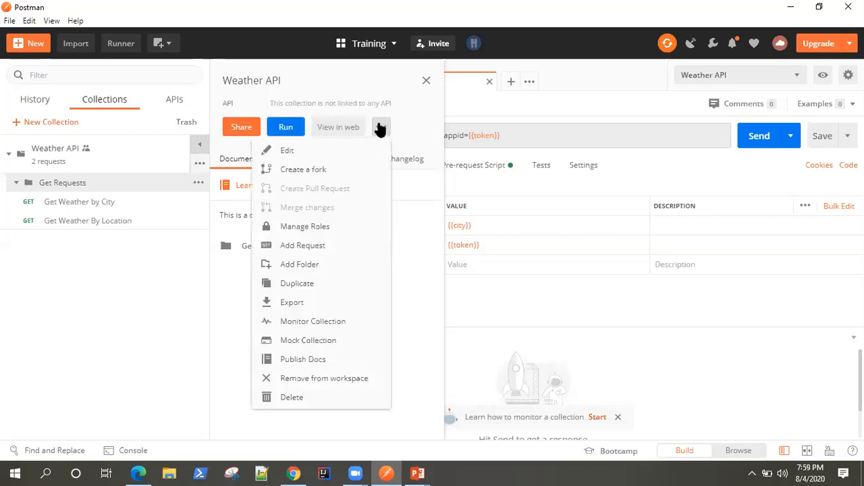
pyautogui.click(381, 127)
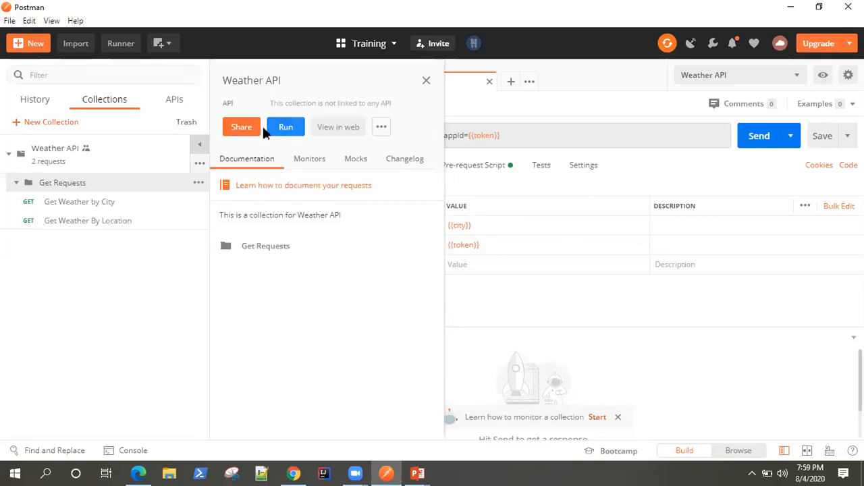
pyautogui.click(310, 162)
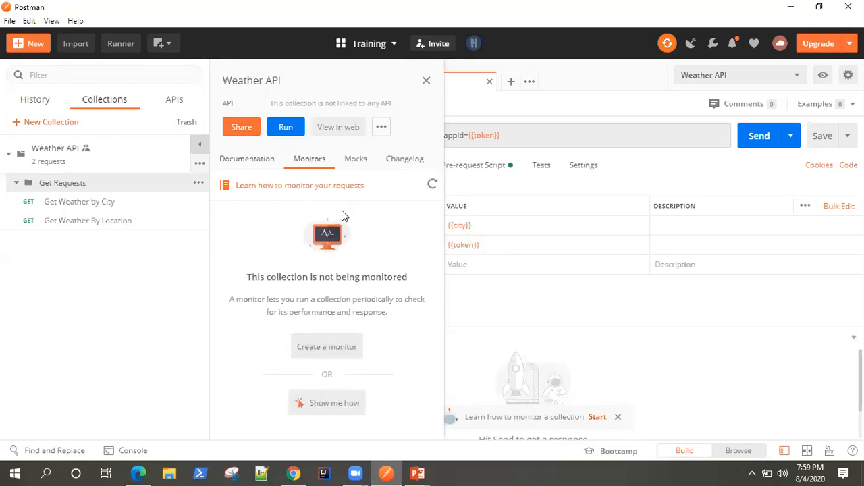
pyautogui.click(360, 164)
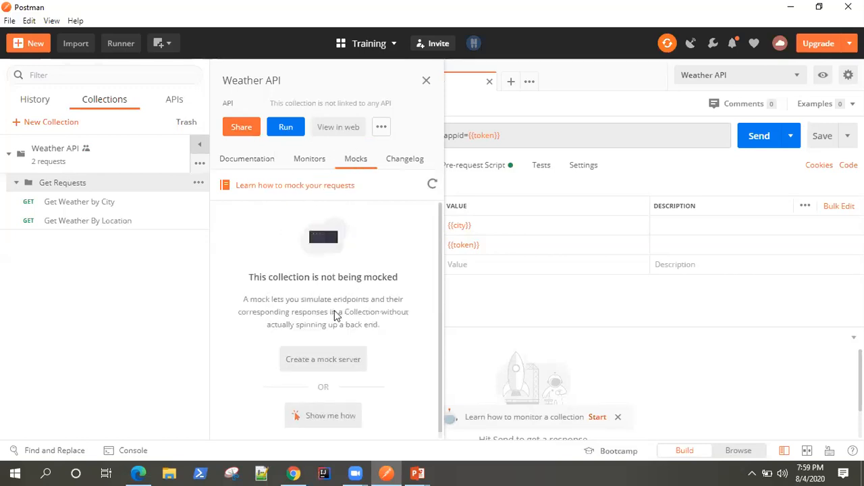
# Step: Read through the Weather API collection's changelog and return to its documentation overview
pyautogui.click(408, 166)
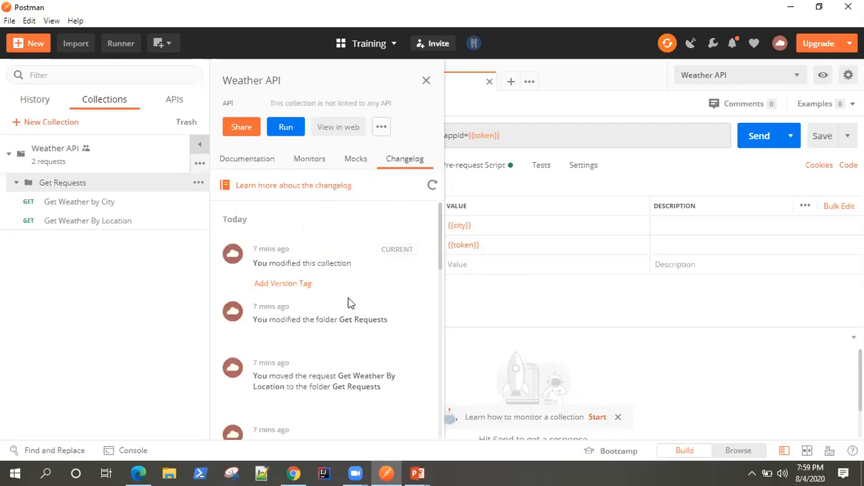
pyautogui.scroll(-10, 350, 303)
pyautogui.scroll(8, 350, 303)
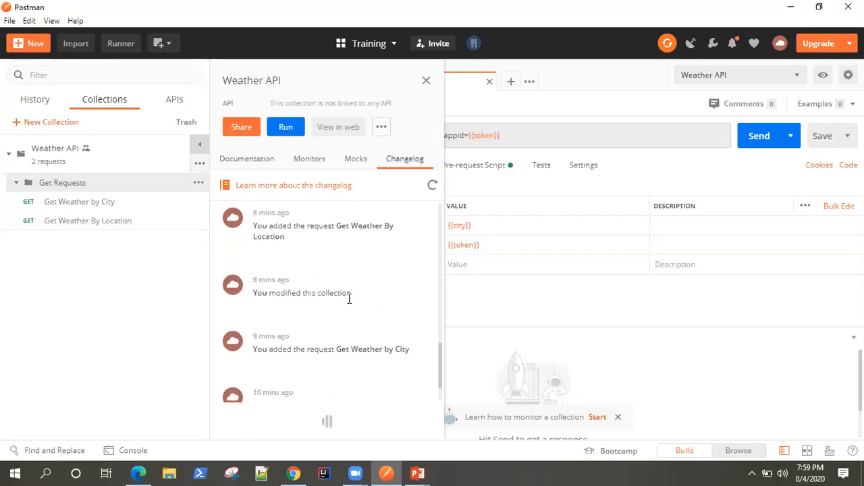
pyautogui.scroll(1, 350, 303)
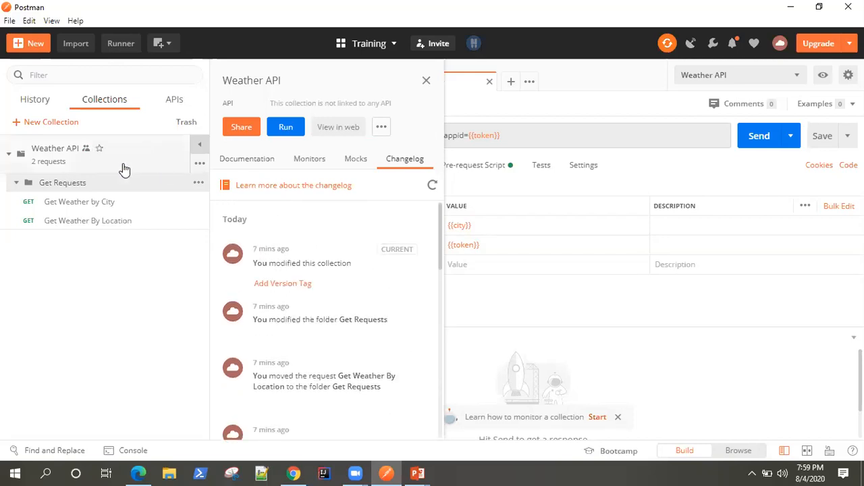
pyautogui.scroll(-8, 349, 282)
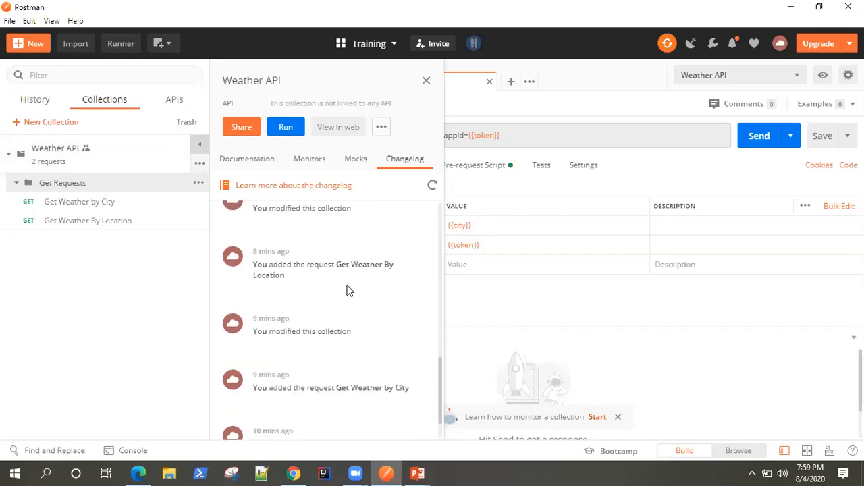
pyautogui.scroll(8, 330, 329)
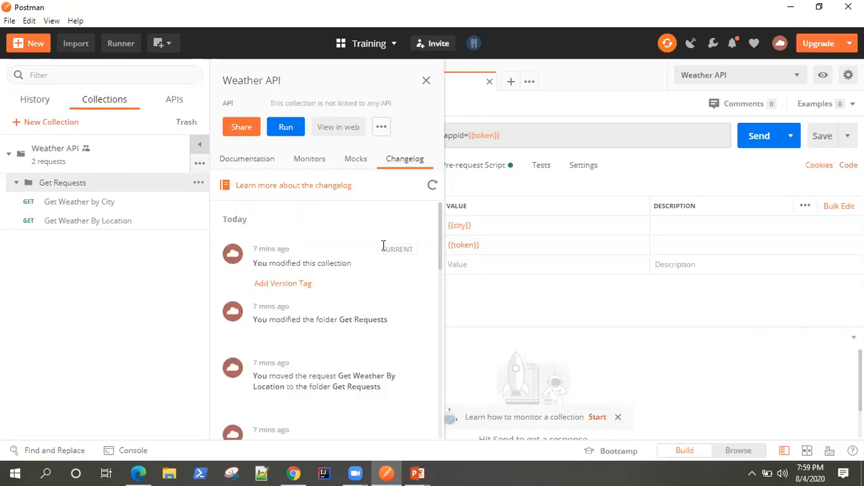
pyautogui.click(237, 168)
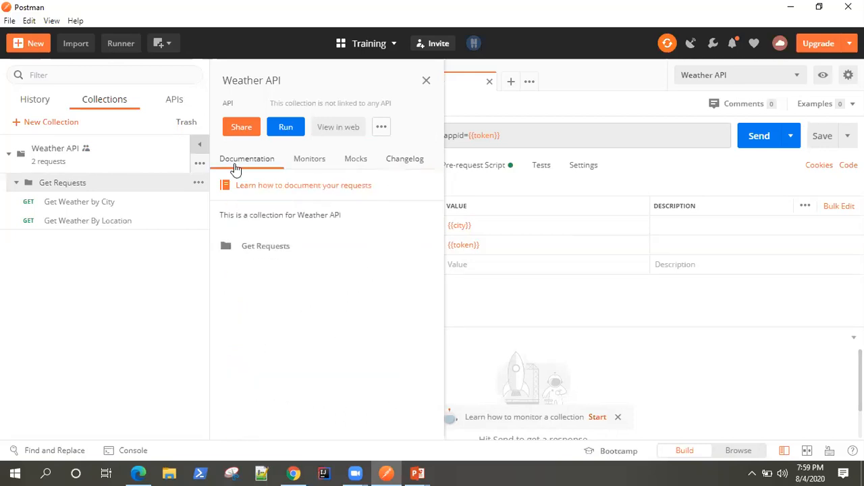
# Step: Open the Weather API collection for editing and set its authorization type to Bearer Token
pyautogui.click(199, 164)
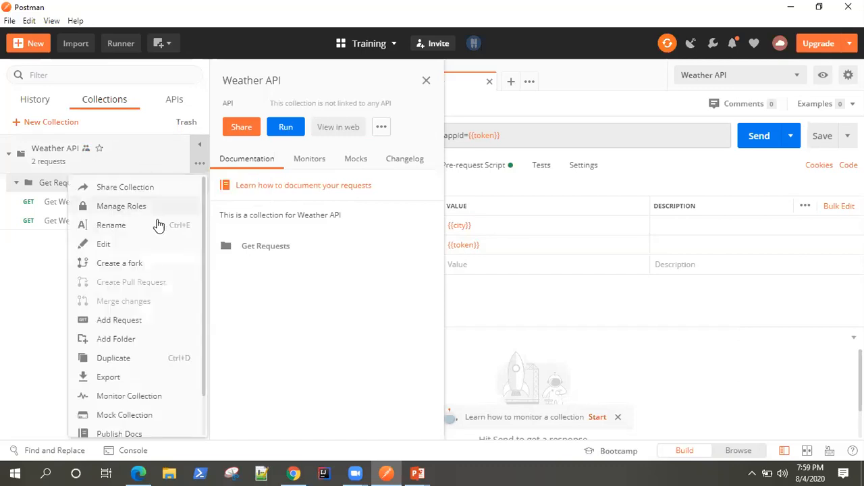
pyautogui.click(142, 243)
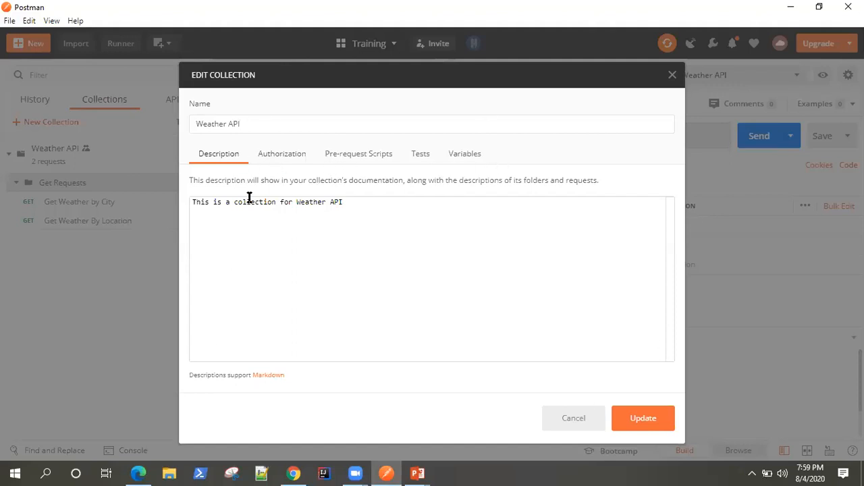
pyautogui.click(286, 159)
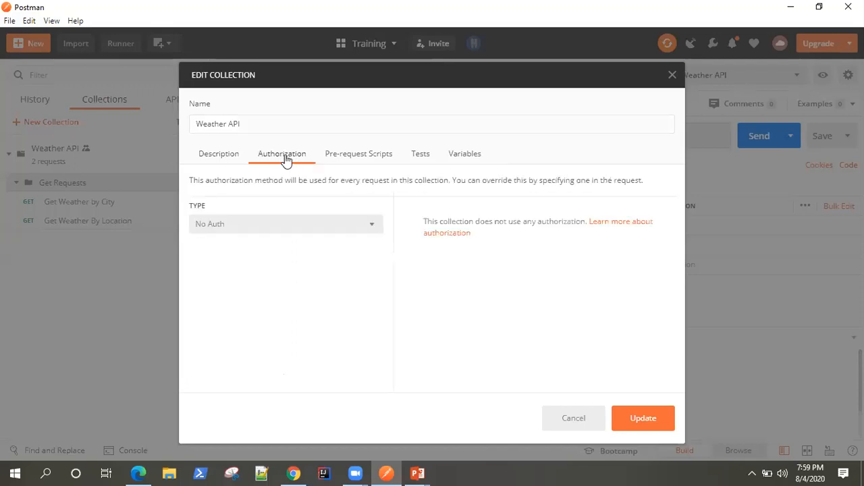
pyautogui.click(332, 229)
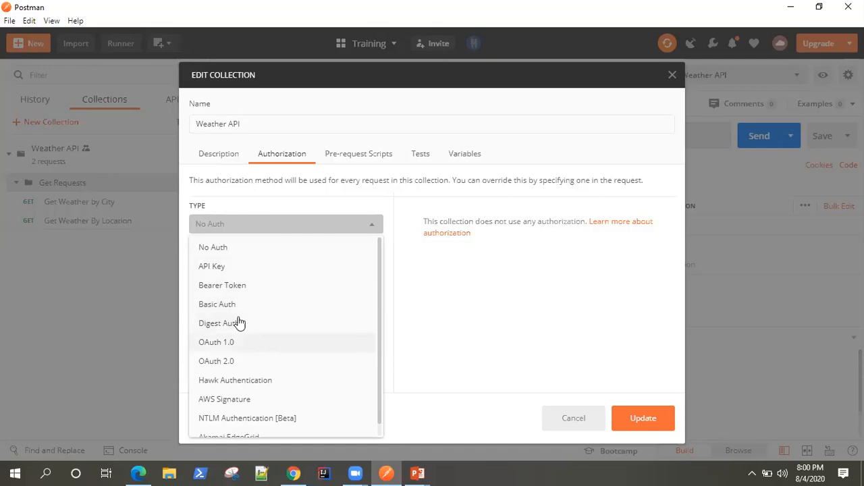
pyautogui.click(236, 286)
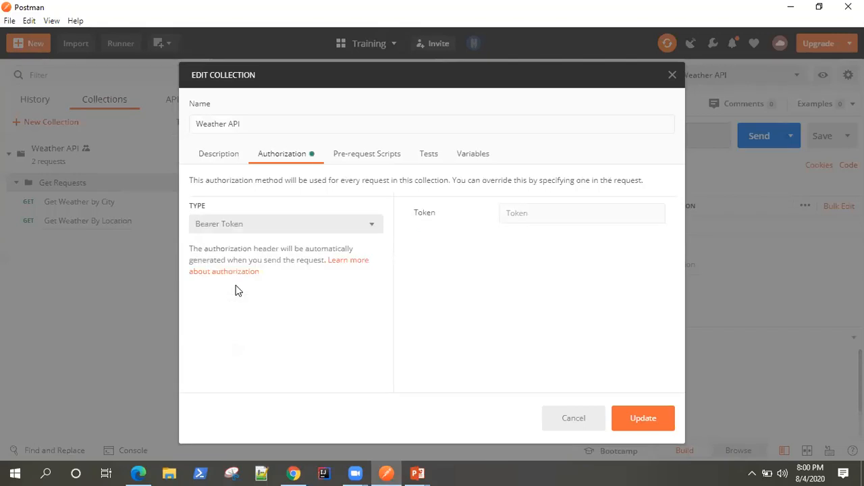
pyautogui.click(527, 214)
# Step: Look at the collection-level pre-request scripts, tests and variables of the Weather API collection
pyautogui.click(369, 155)
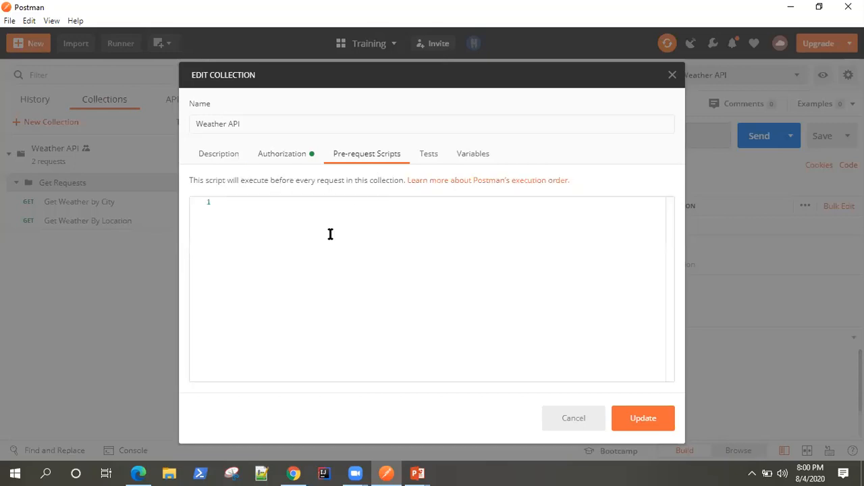
pyautogui.click(433, 164)
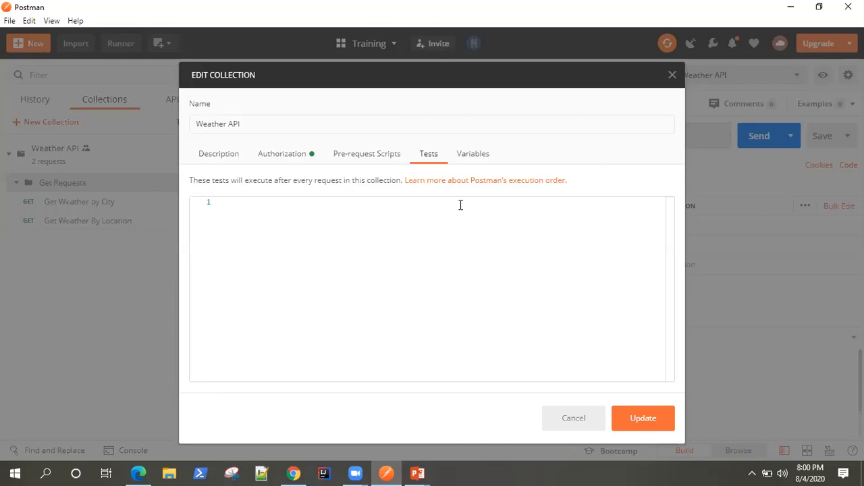
pyautogui.click(467, 162)
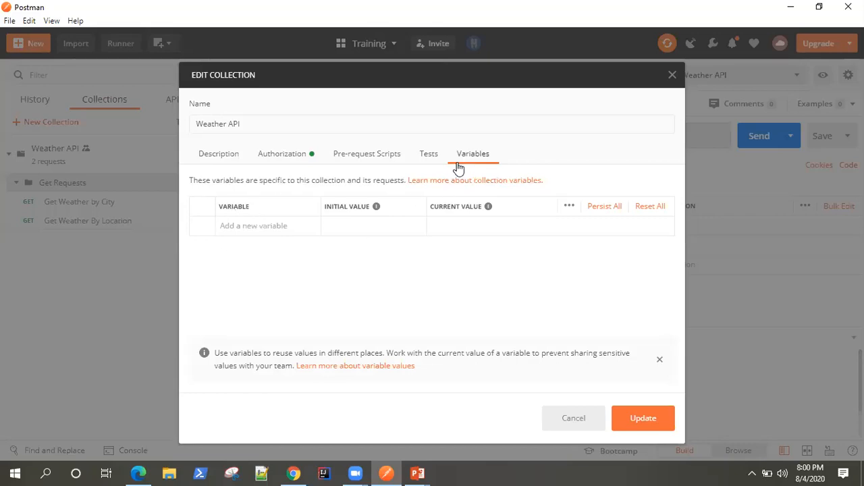
# Step: Add a collection variable named cityName to the Weather API collection
pyautogui.click(267, 226)
pyautogui.click(413, 80)
pyautogui.click(281, 226)
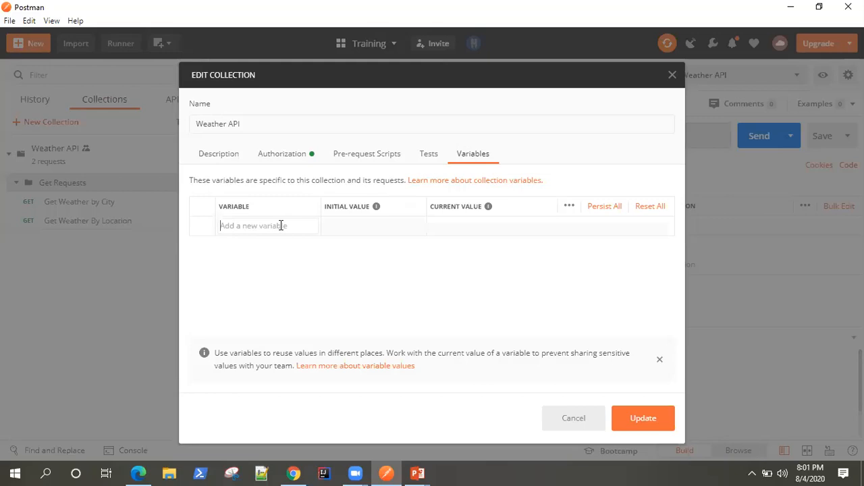
pyautogui.write('c')
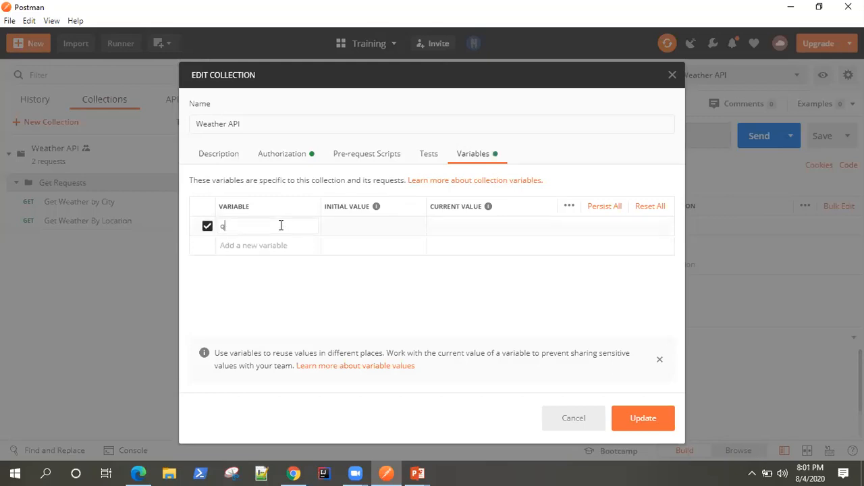
pyautogui.write('cityName')
# Step: Set the current value of cityName to Delhi, update the collection and close its details
pyautogui.click(475, 224)
pyautogui.write('mum')
pyautogui.press('BackSpace')
pyautogui.press('BackSpace')
pyautogui.press('BackSpace')
pyautogui.write('Delhi')
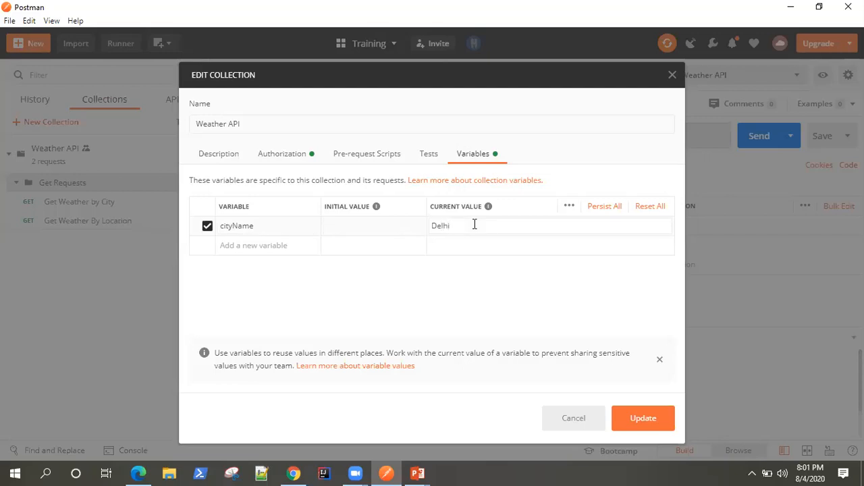
pyautogui.click(638, 415)
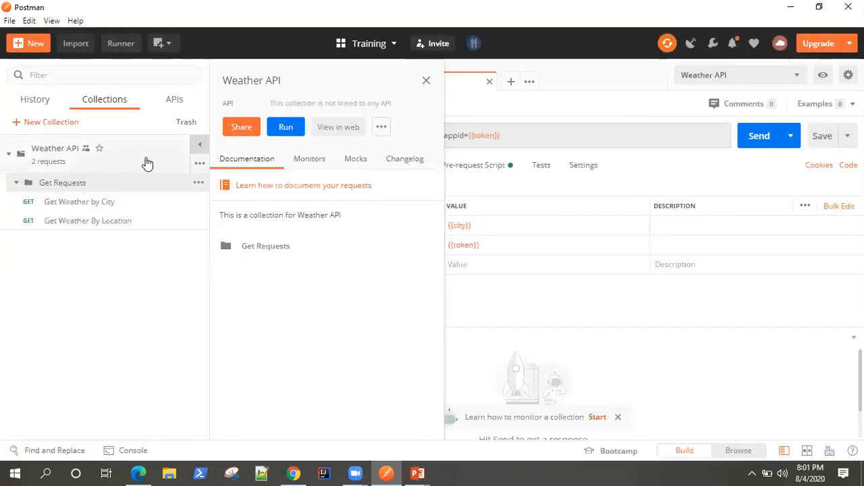
pyautogui.click(427, 83)
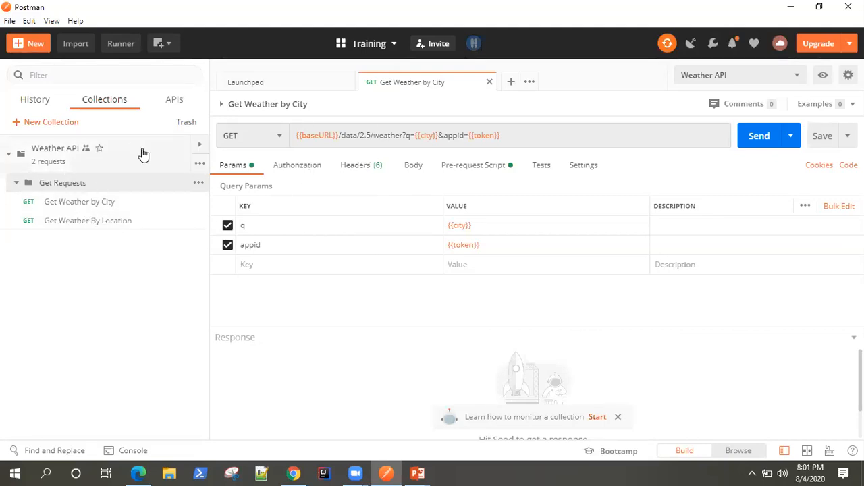
# Step: Change the city variable in the Get Weather by City request URL to cityName
pyautogui.doubleClick(426, 135)
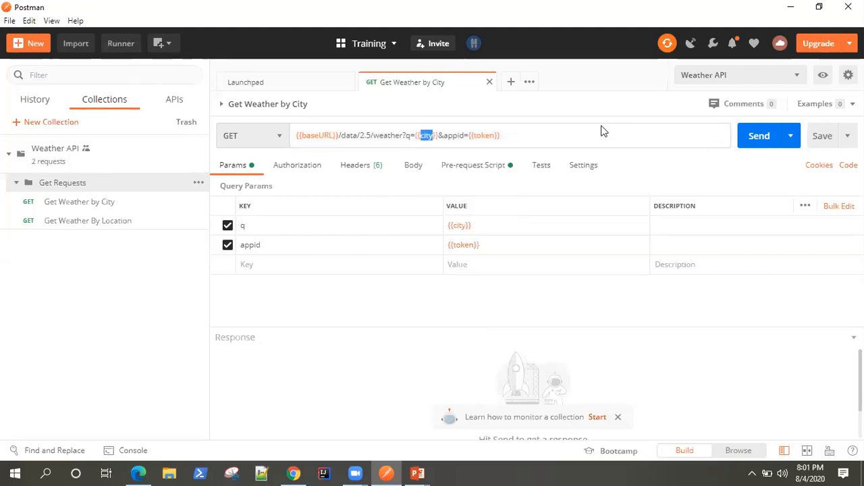
pyautogui.write('city')
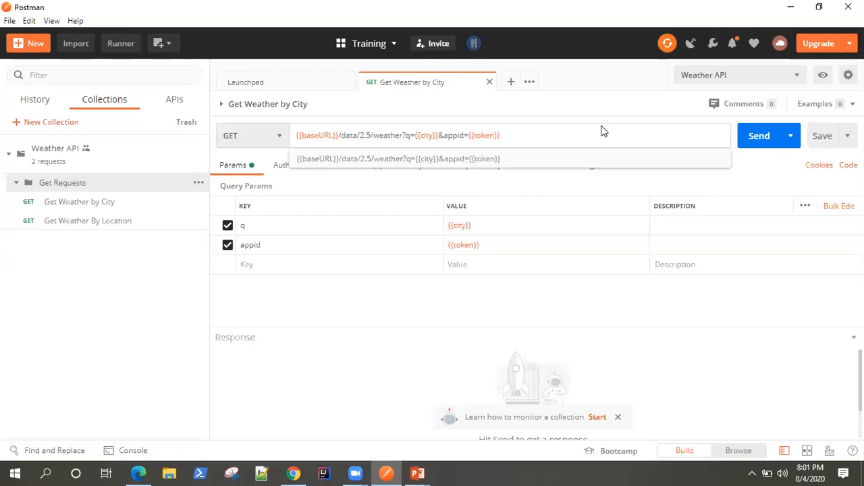
pyautogui.write('Name')
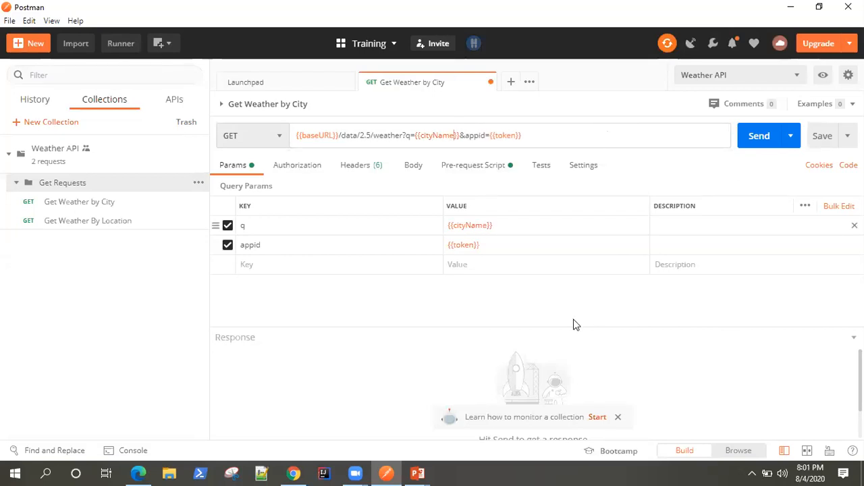
# Step: Send the Get Weather by City request and enlarge the response area
pyautogui.moveTo(459, 226)
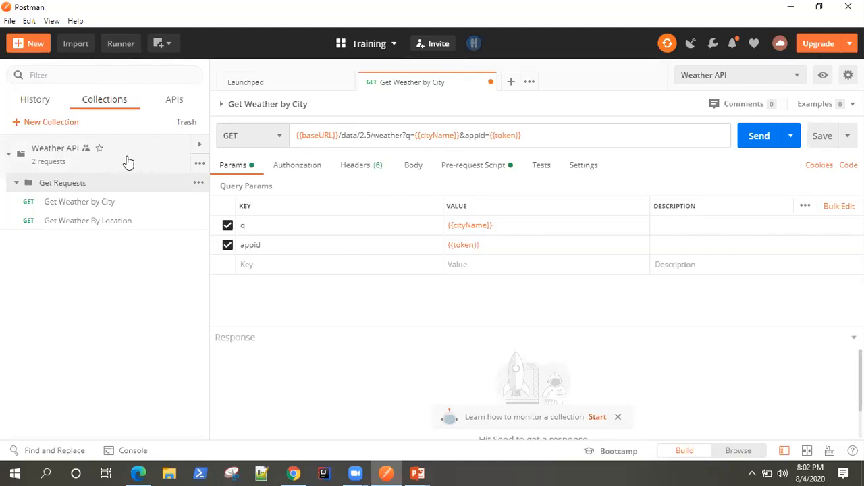
pyautogui.moveTo(429, 138)
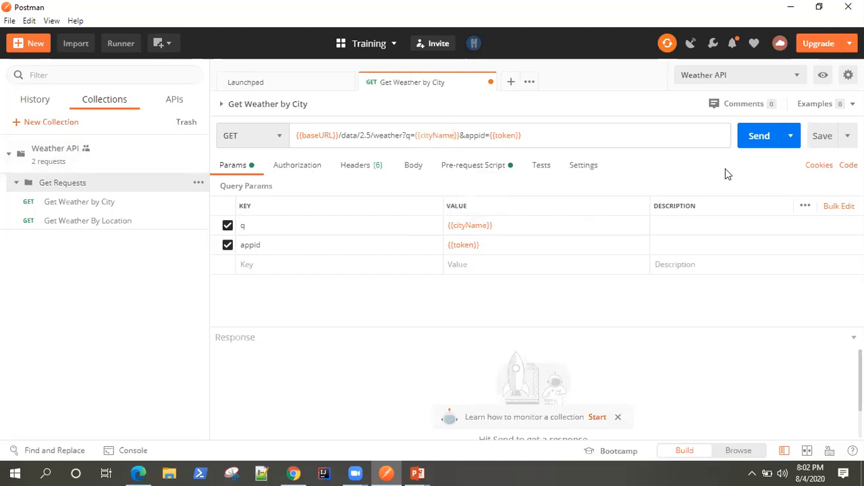
pyautogui.click(755, 142)
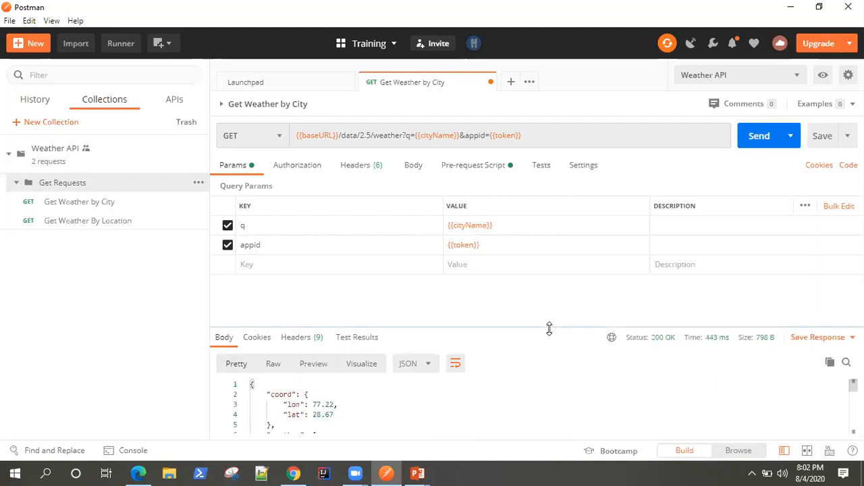
pyautogui.moveTo(549, 328); pyautogui.dragTo(541, 279)
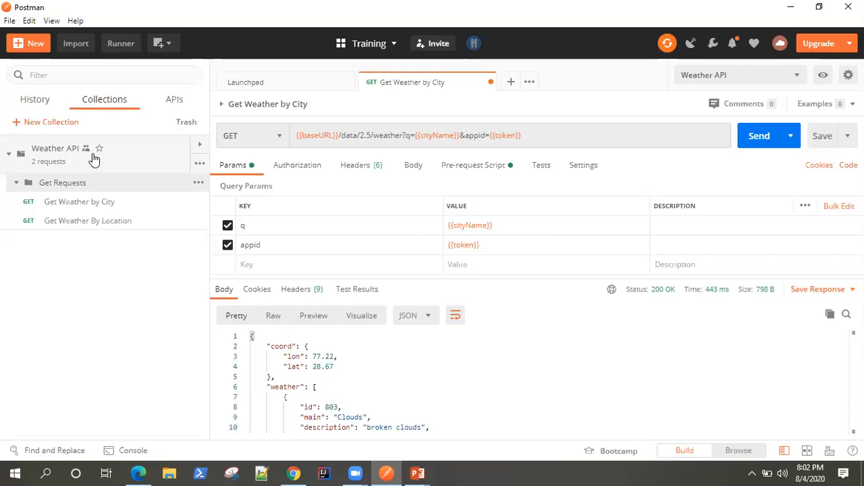
# Step: Check the request's pre-request script and its response body, and return to the query parameters
pyautogui.click(471, 169)
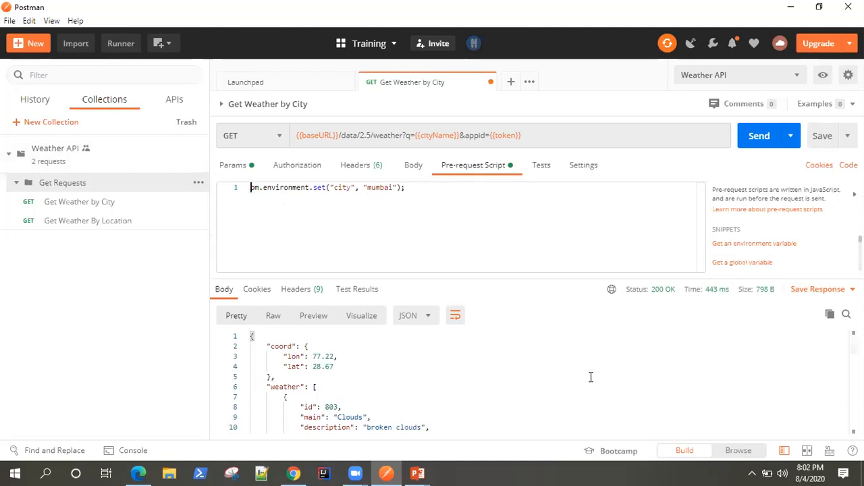
pyautogui.scroll(-2, 591, 377)
pyautogui.scroll(1, 592, 378)
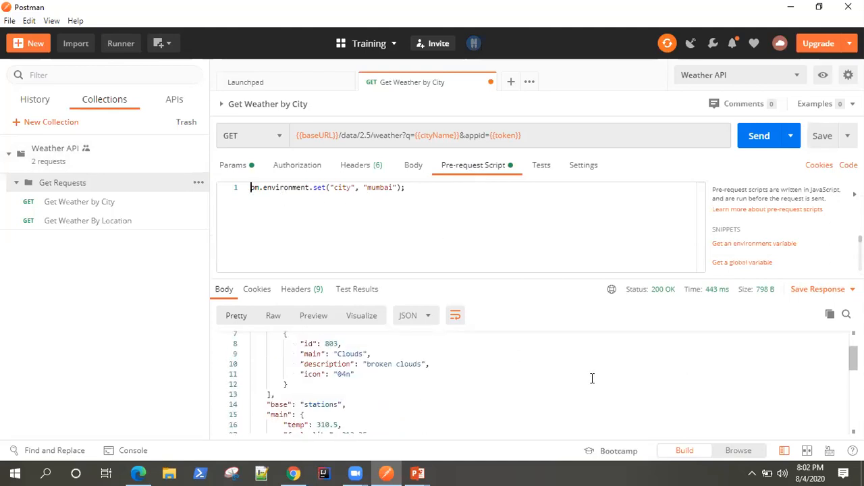
pyautogui.scroll(2, 592, 378)
pyautogui.click(237, 167)
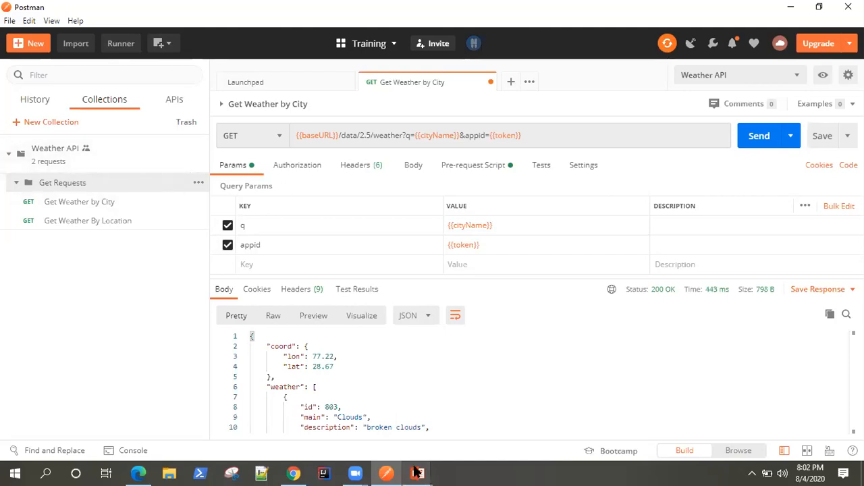
# Step: Switch to the PowerPoint slide show on collections of requests in Postman
pyautogui.moveTo(418, 472)
pyautogui.click(466, 423)
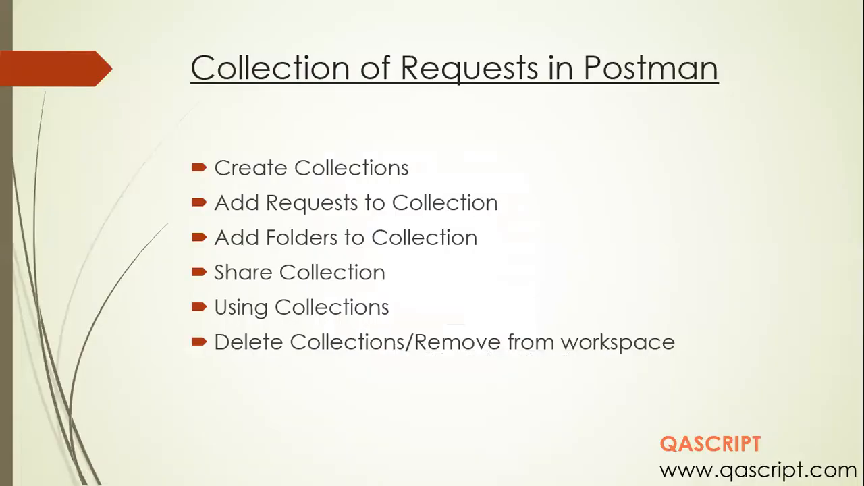